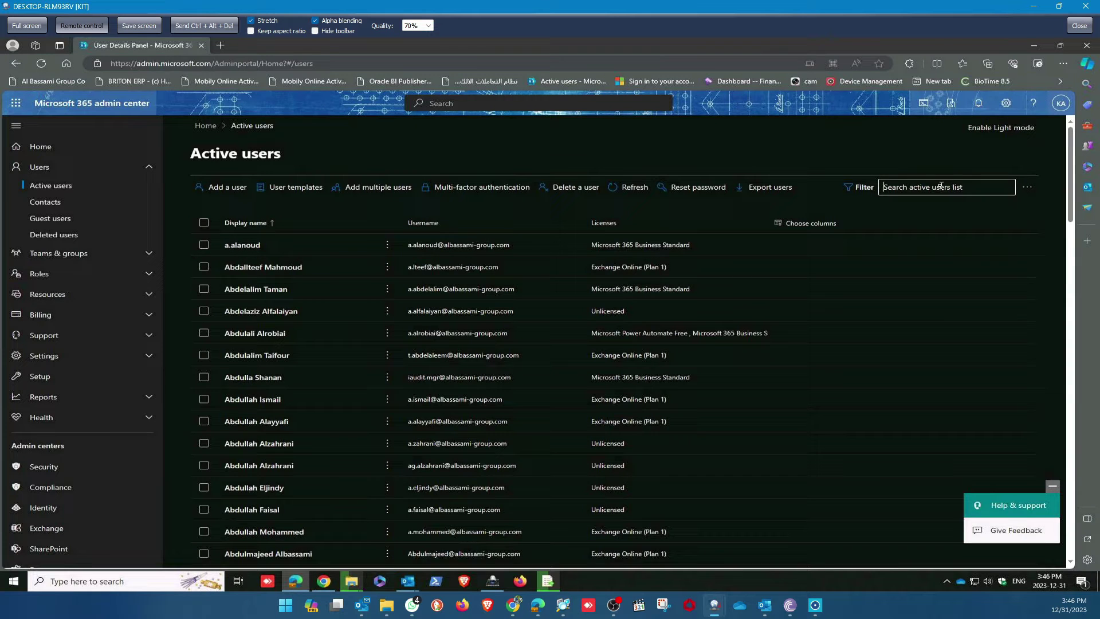
# Find the user in Active users, copy their sign-in address, and view their Mail details.
pyautogui.write('fas')
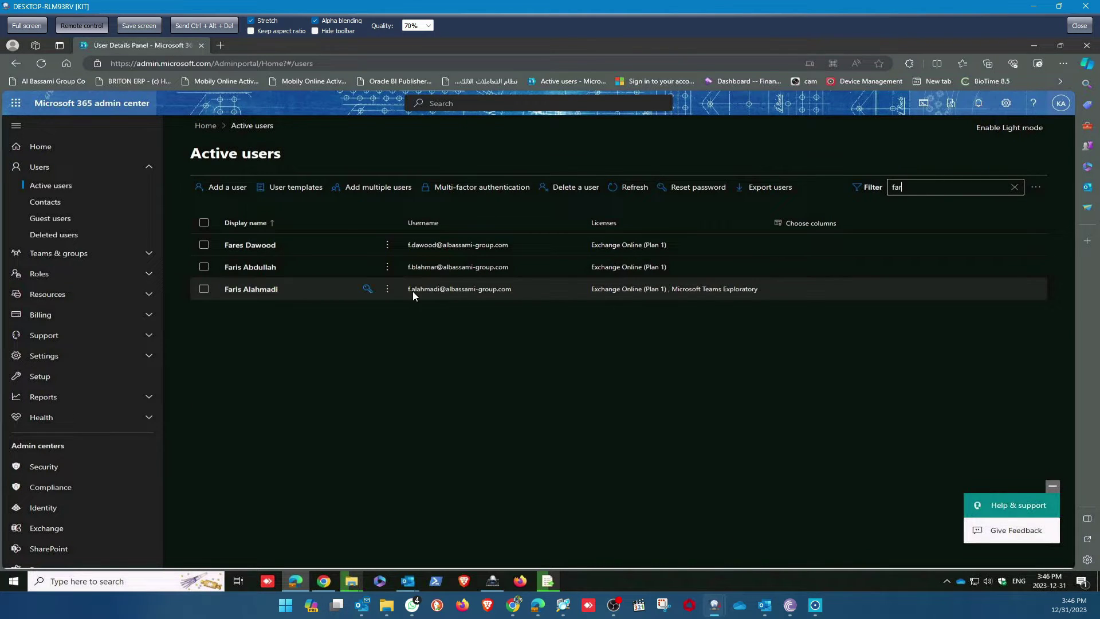
pyautogui.click(243, 289)
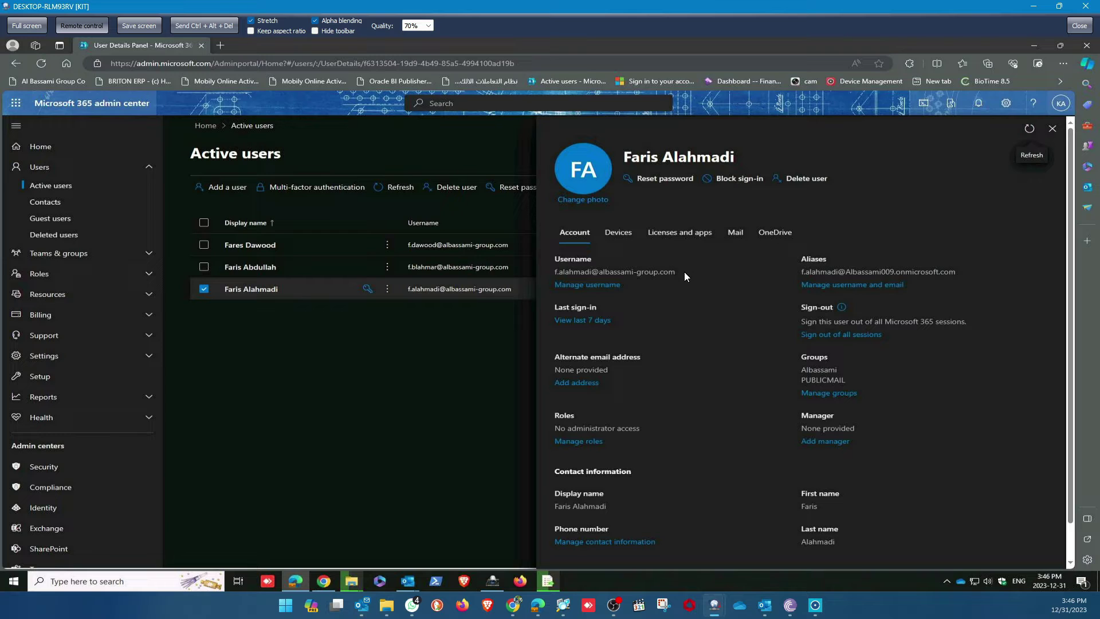
pyautogui.moveTo(684, 271); pyautogui.dragTo(548, 273)
pyautogui.hotkey('ctrl', 'c')
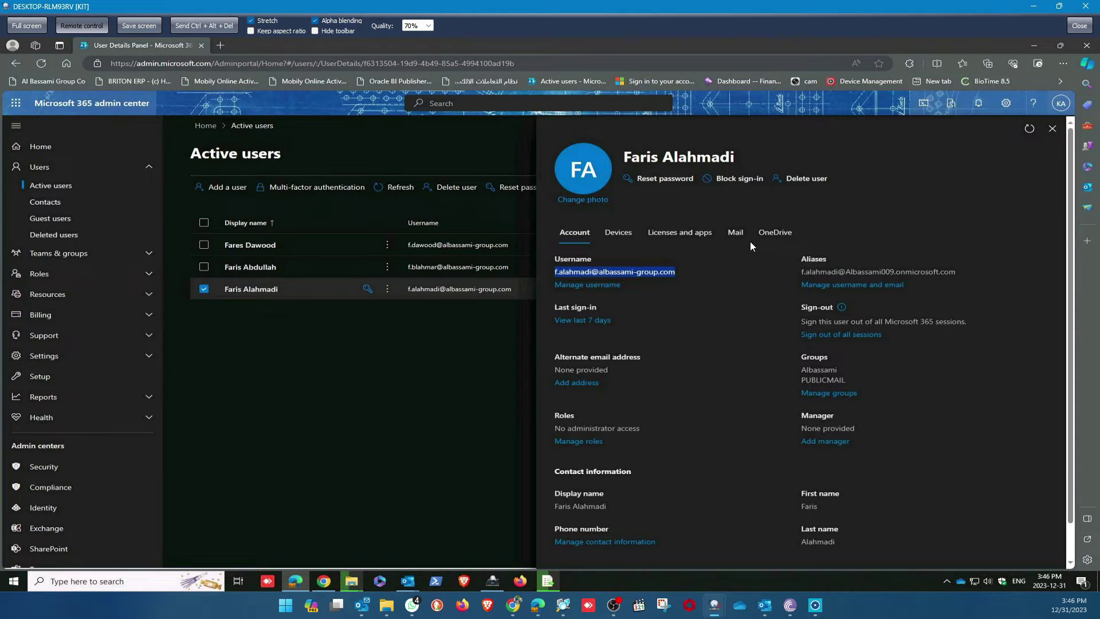
pyautogui.click(736, 233)
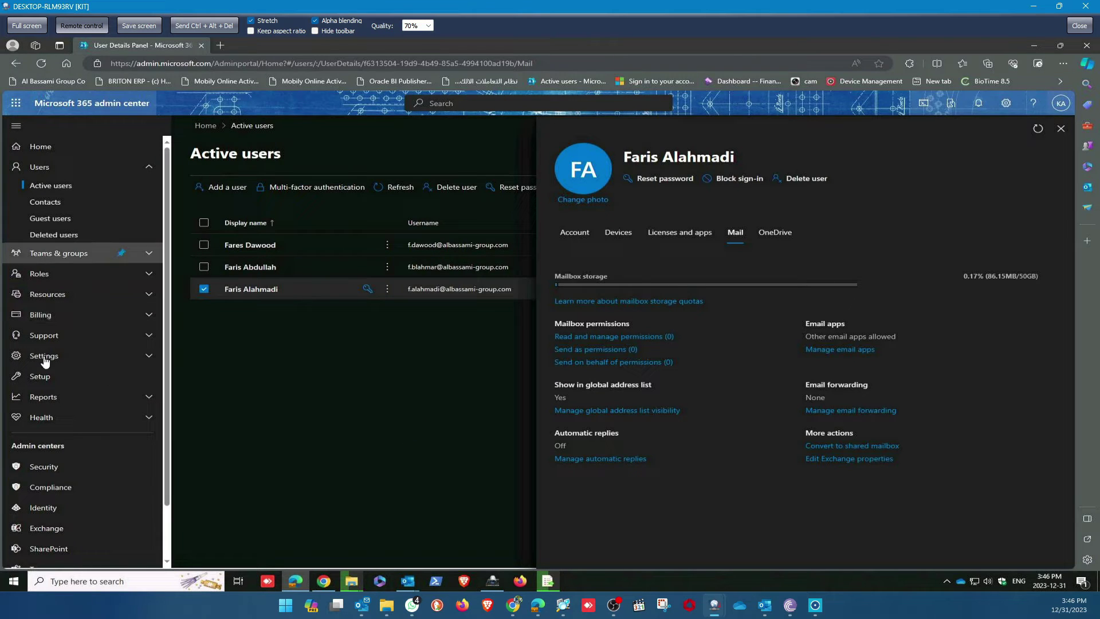
# Open the compliance portal in a new tab and start a new Content search.
pyautogui.click(47, 486)
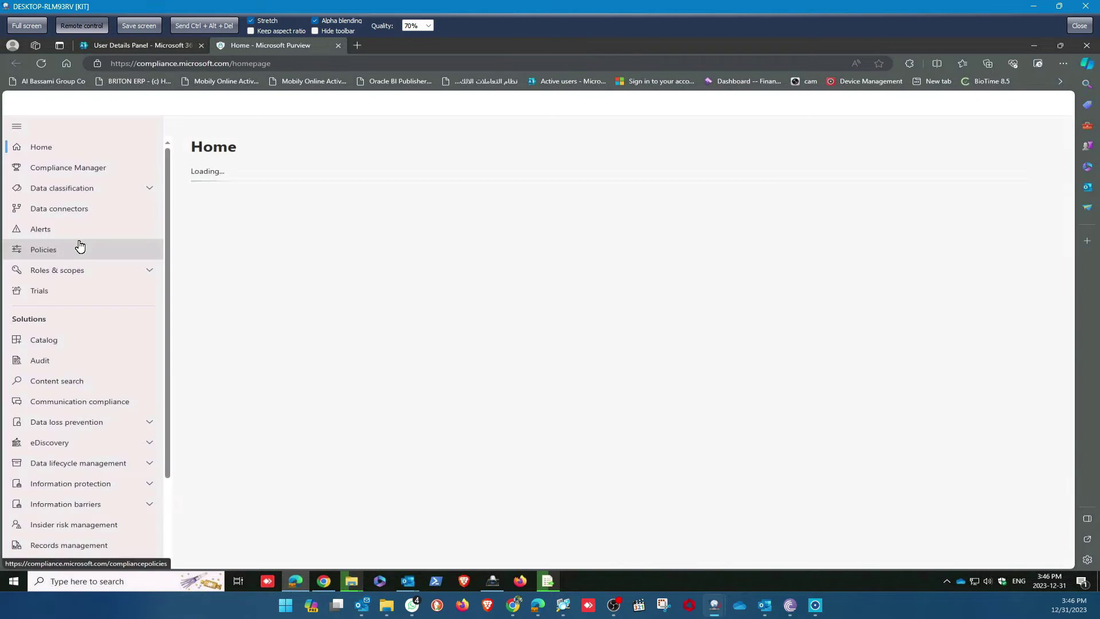
pyautogui.click(59, 385)
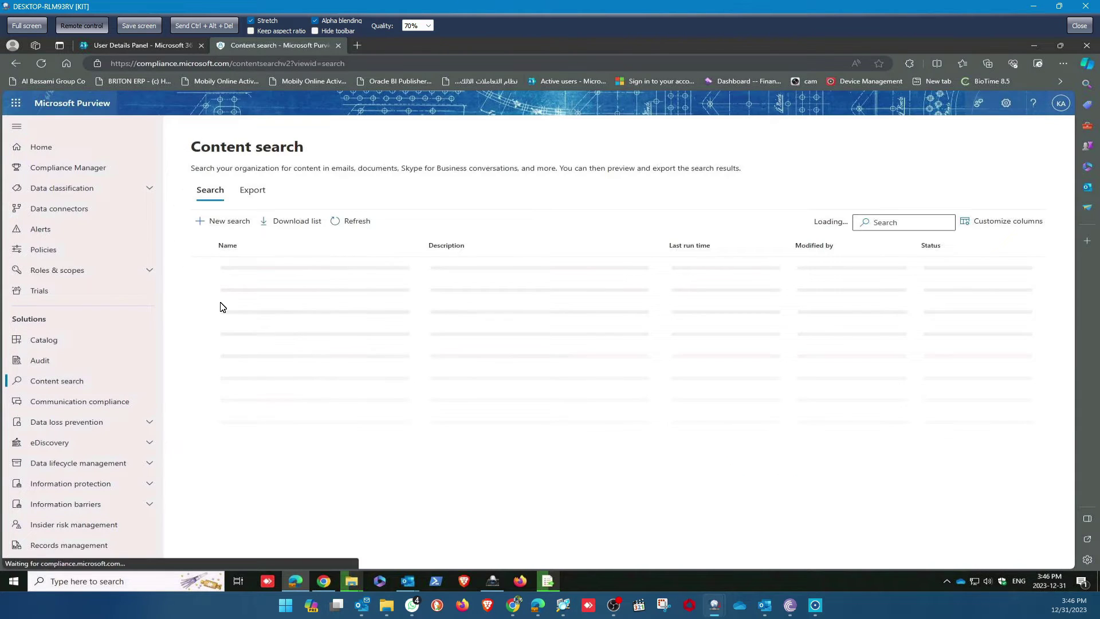
pyautogui.click(220, 222)
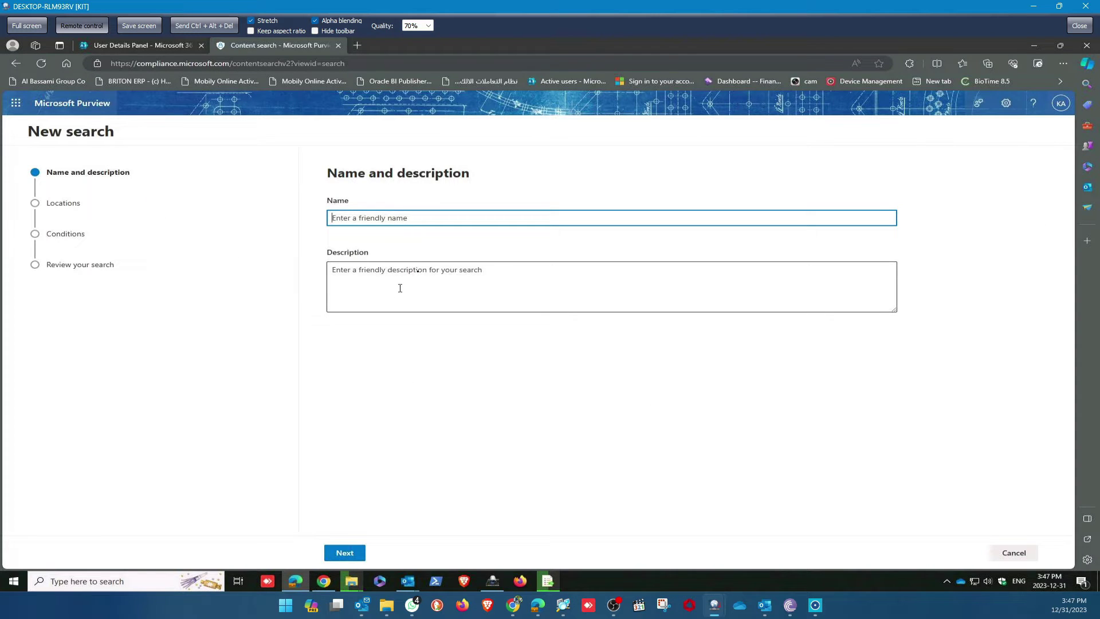
# Paste the user's e-mail as description, edit the pasted name down to their full name.
pyautogui.click(419, 274)
pyautogui.hotkey('ctrl', 'v')
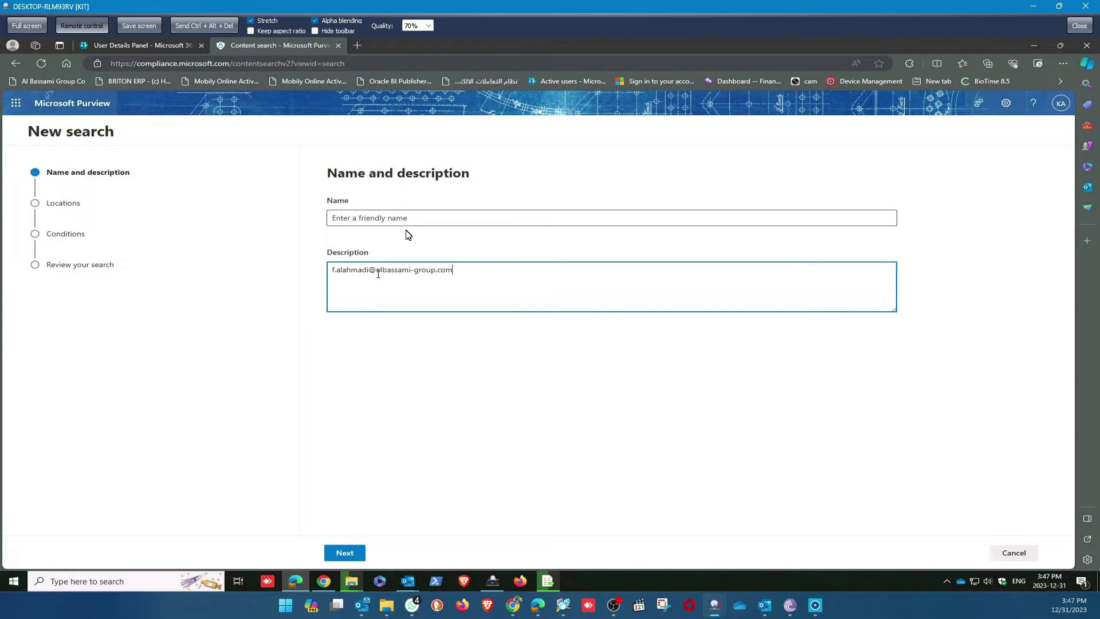
pyautogui.click(422, 216)
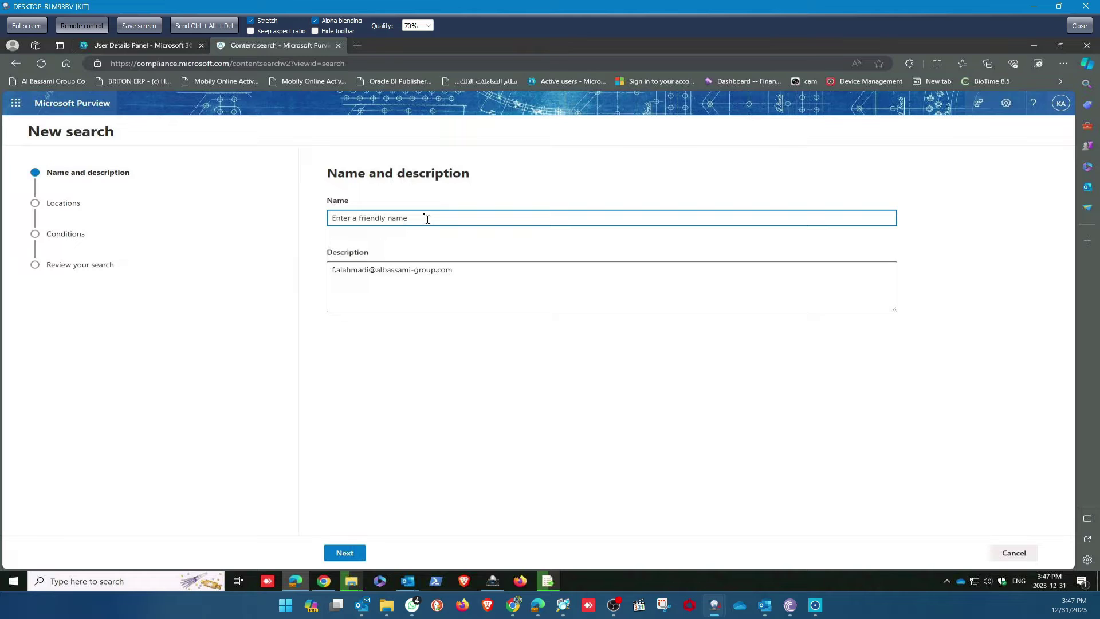
pyautogui.hotkey('ctrl', 'v')
pyautogui.moveTo(469, 220); pyautogui.dragTo(374, 217)
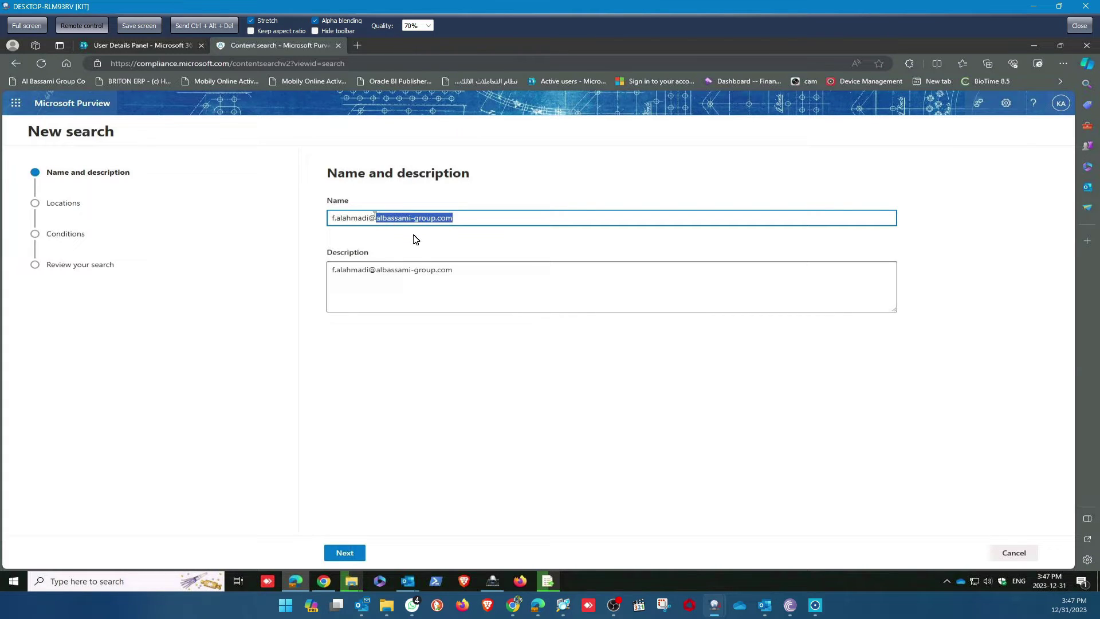
pyautogui.press('BackSpace')
pyautogui.press('BackSpace')
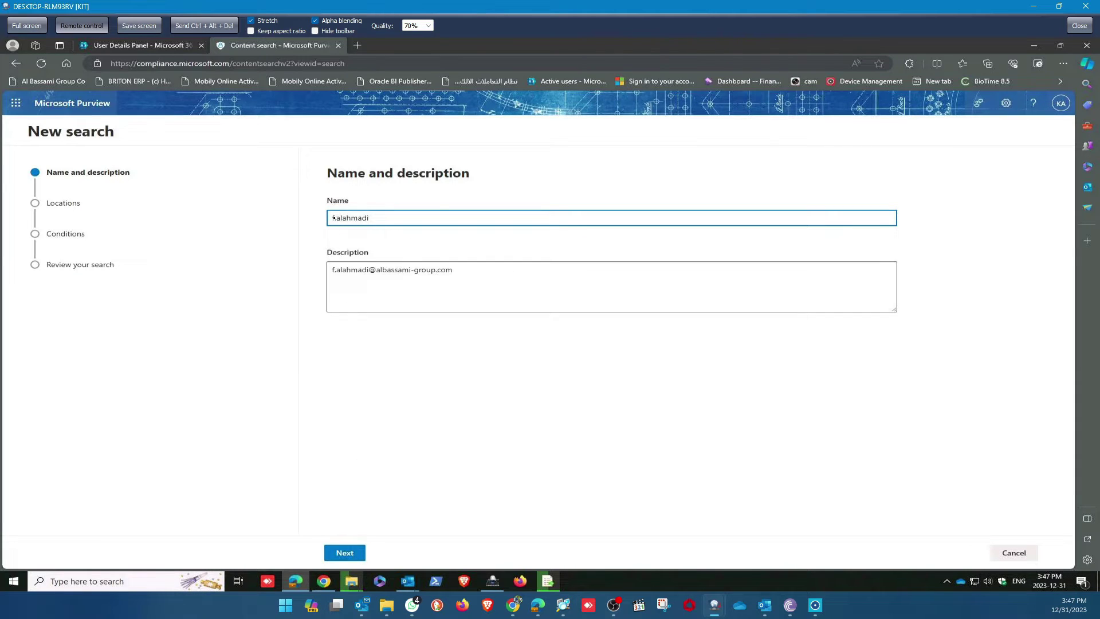
pyautogui.moveTo(331, 218); pyautogui.dragTo(338, 217)
pyautogui.click(337, 219)
pyautogui.press('Delete')
pyautogui.write('aris')
pyautogui.click(346, 552)
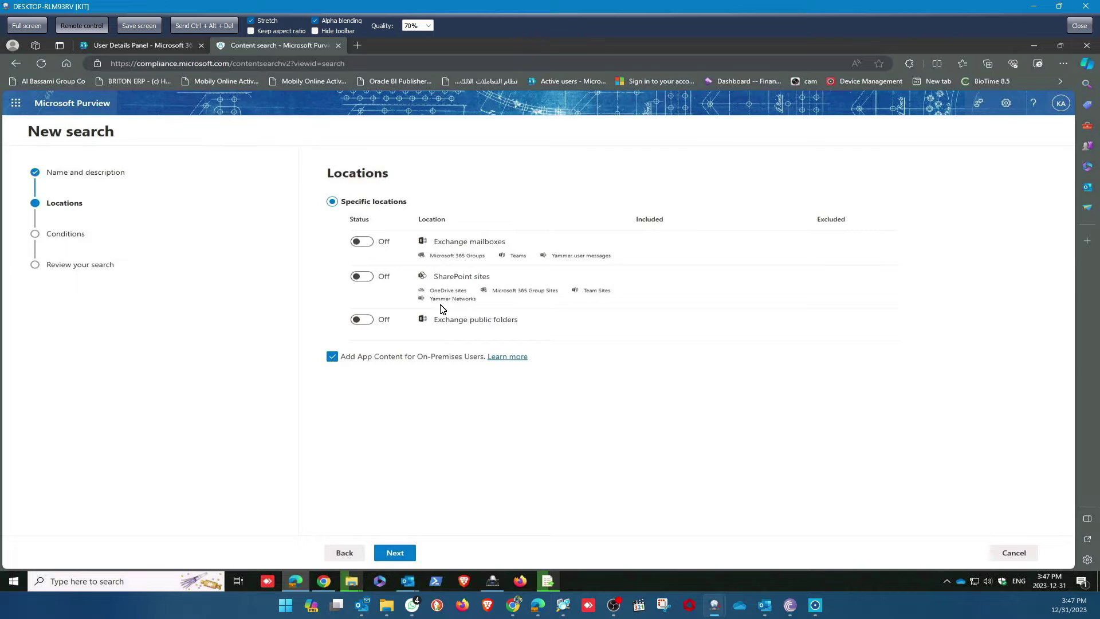
# Turn on Exchange mailboxes for only the user's mailbox and untick Add App Content.
pyautogui.click(362, 242)
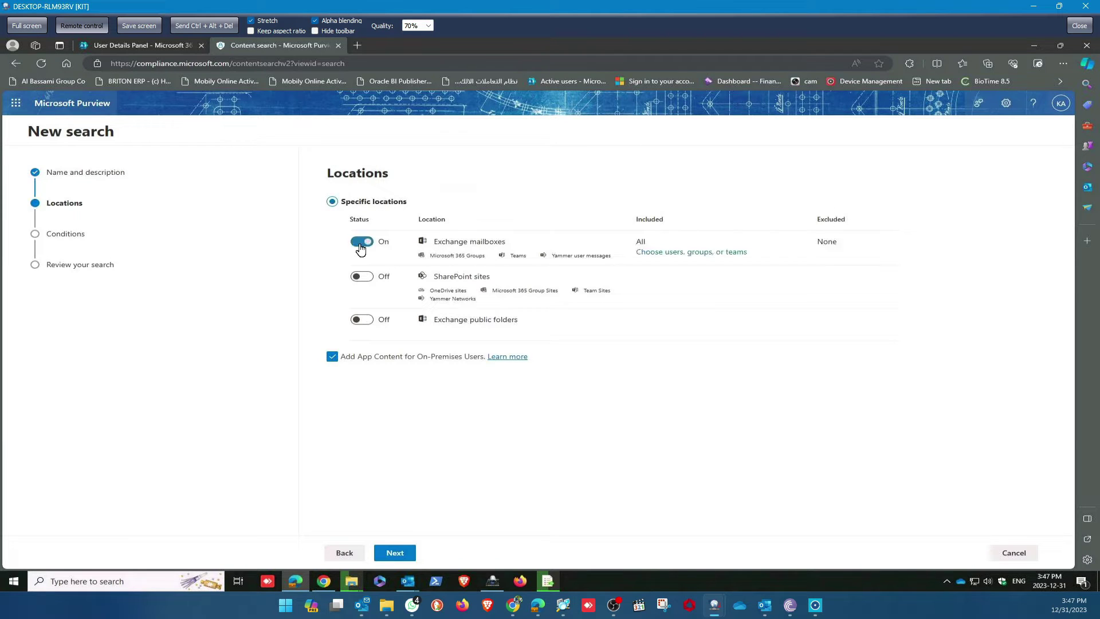
pyautogui.click(696, 254)
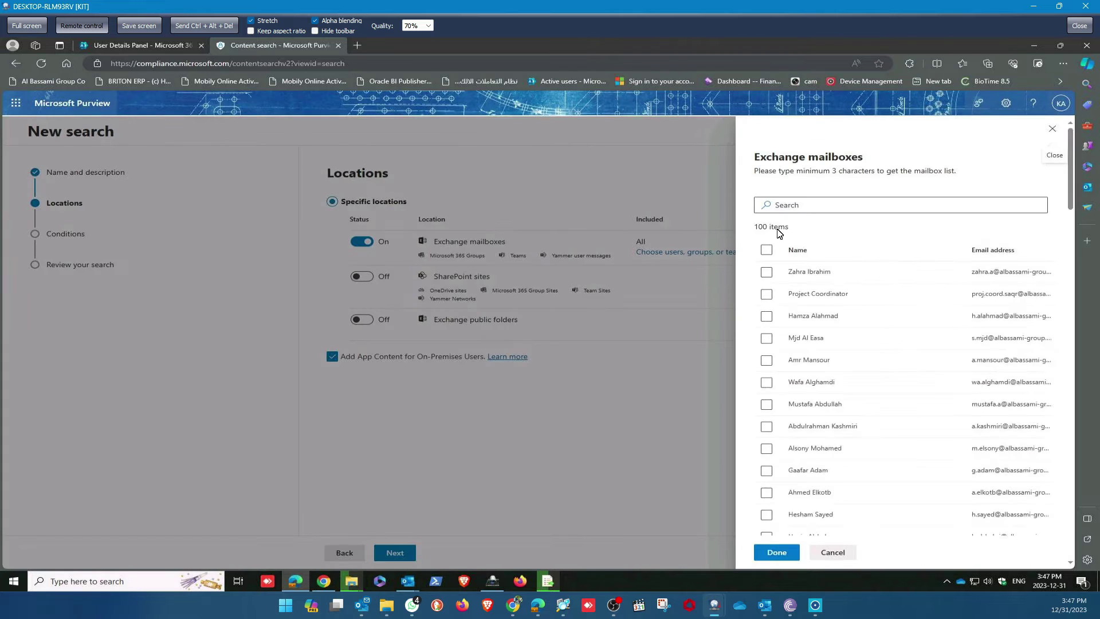
pyautogui.click(790, 202)
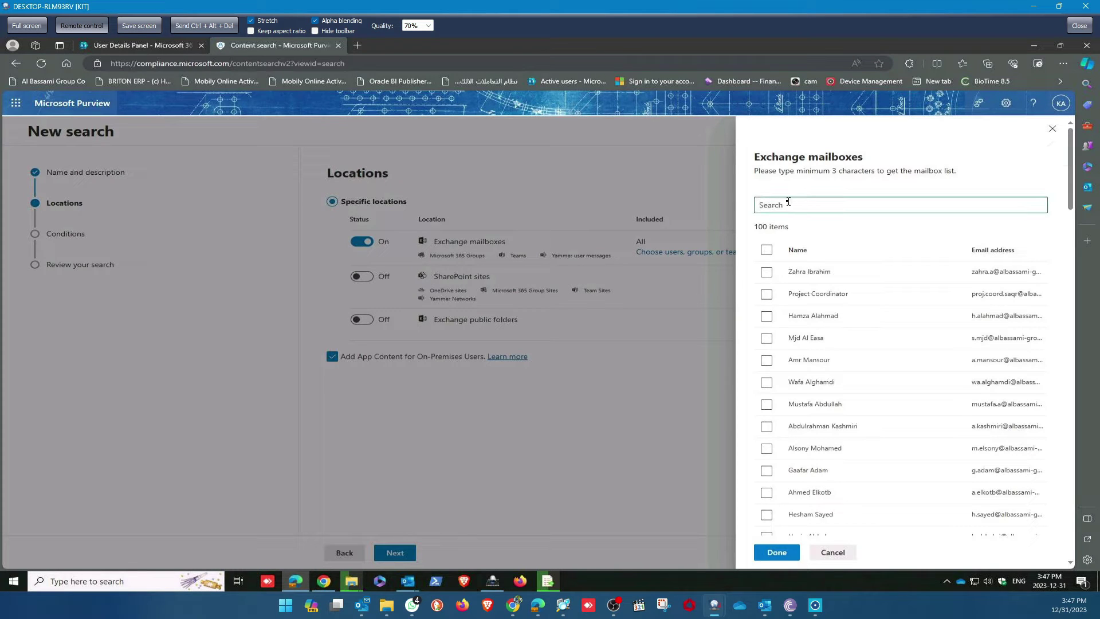
pyautogui.write('f')
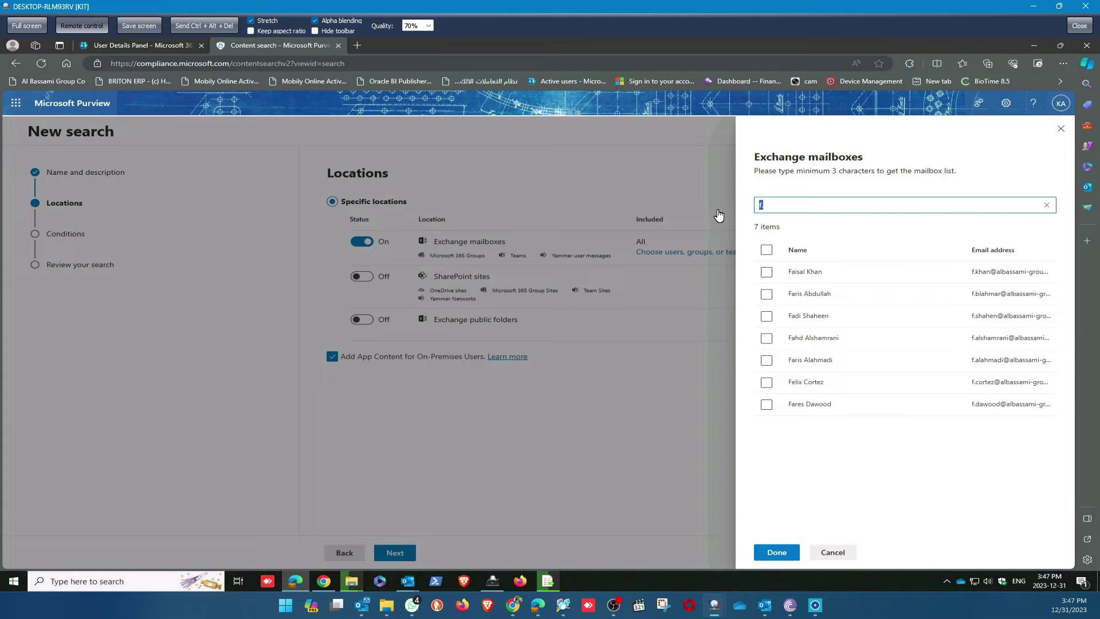
pyautogui.hotkey('ctrl', 'v')
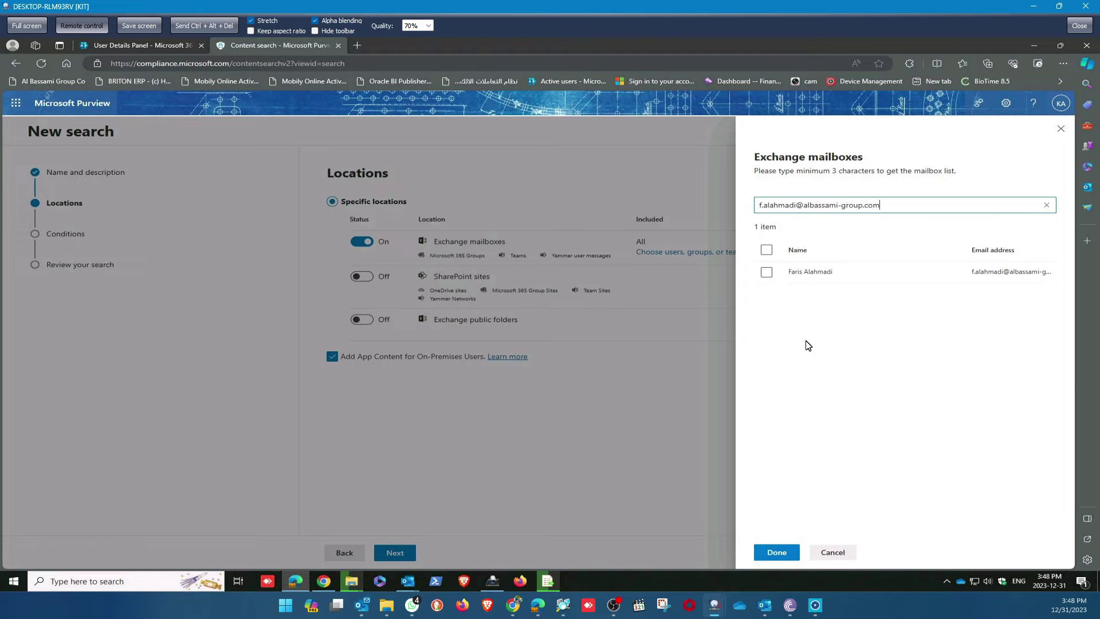
pyautogui.click(766, 273)
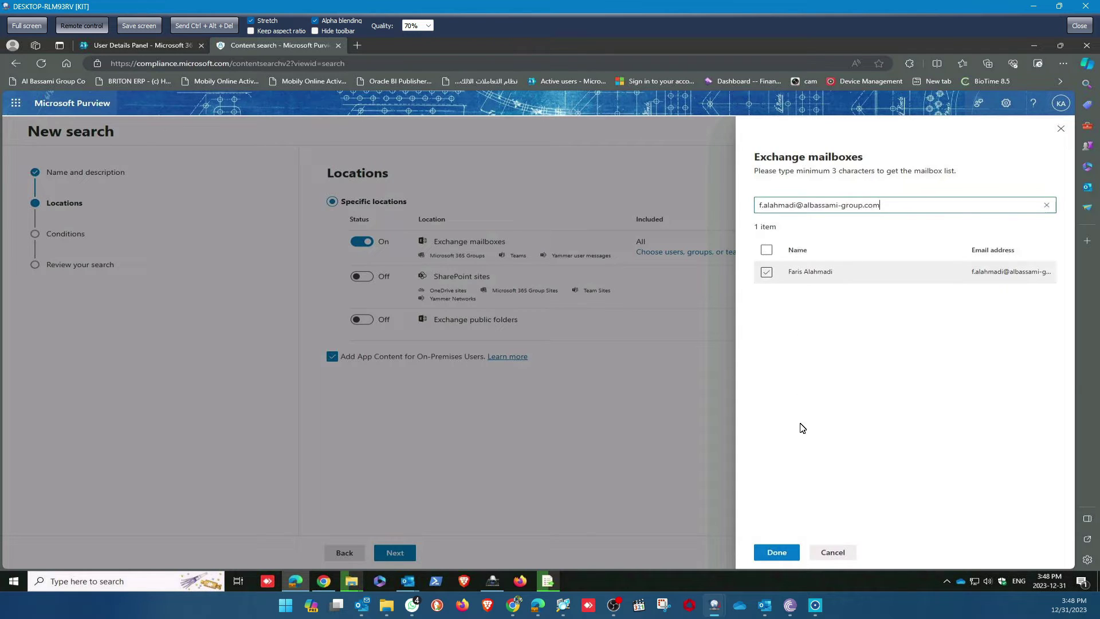
pyautogui.click(778, 553)
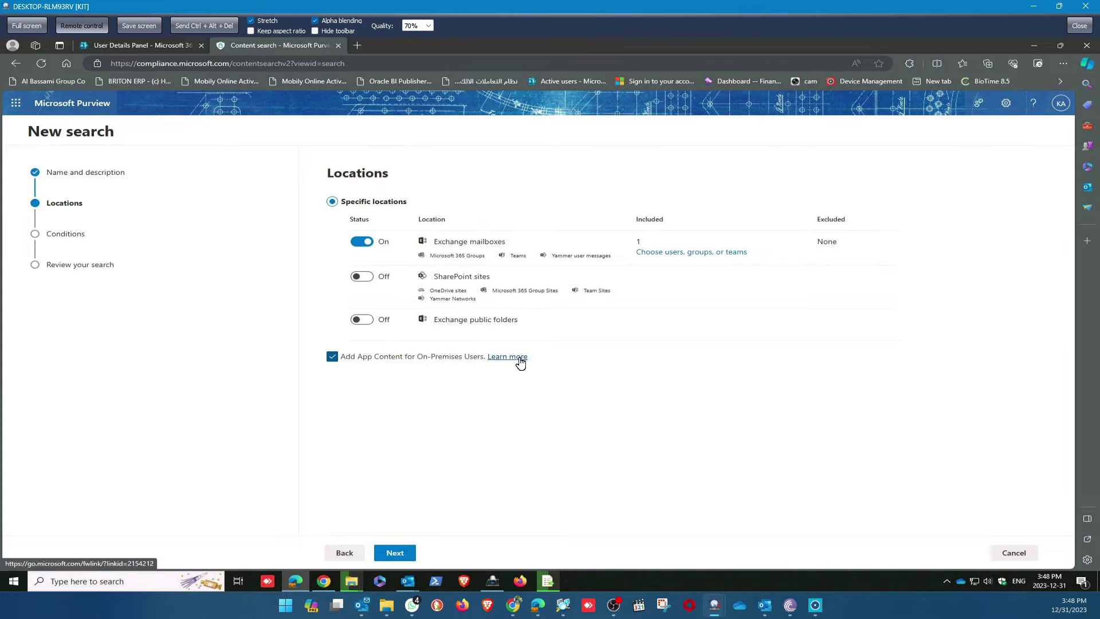
pyautogui.click(332, 358)
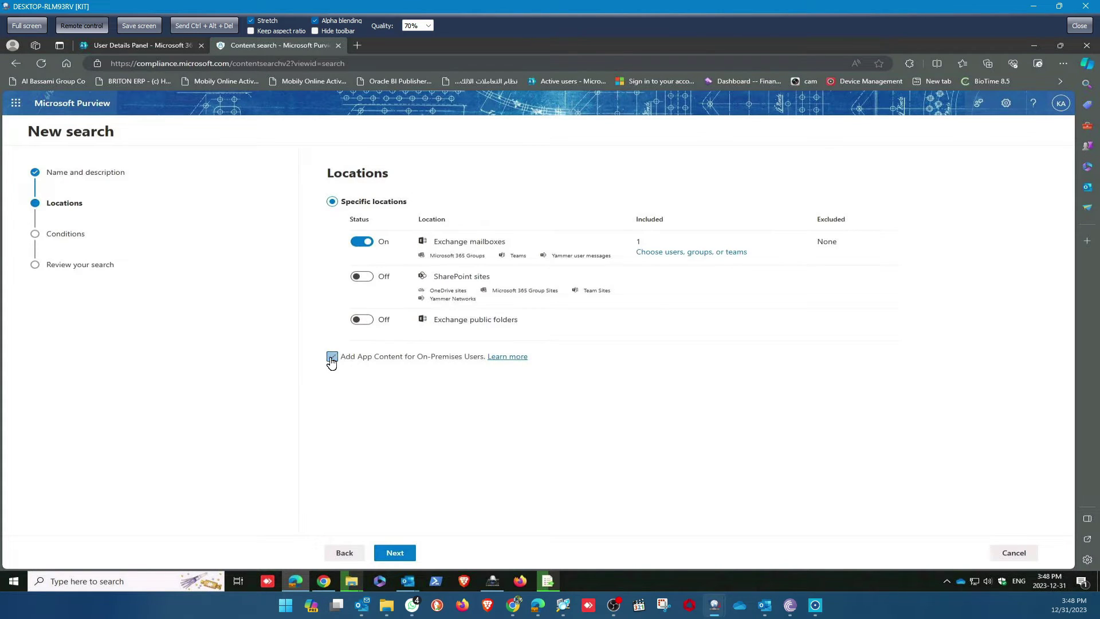
pyautogui.click(394, 553)
# Add a Type condition limited to E-mail messages, giving criteria (c:c)(ItemClass=IPM.Note).
pyautogui.click(400, 553)
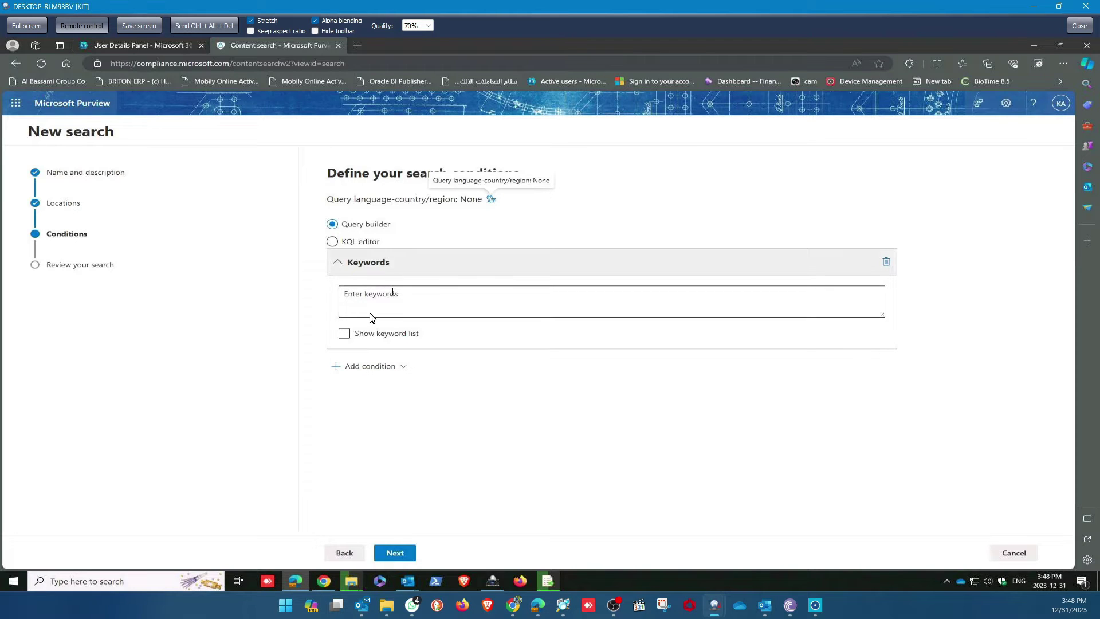
pyautogui.click(385, 368)
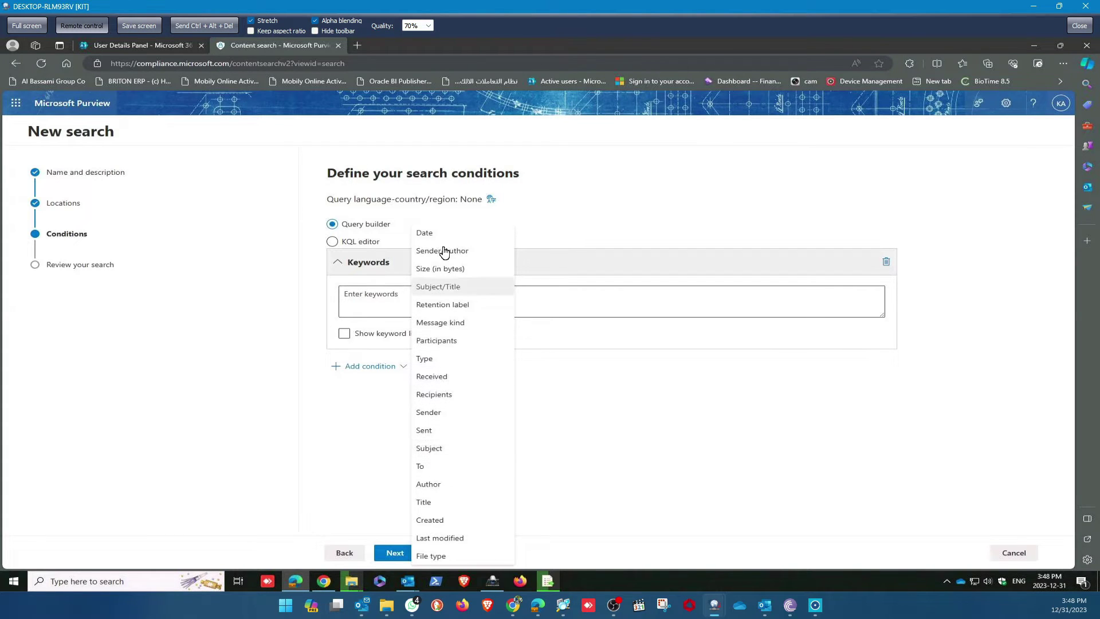
pyautogui.click(435, 360)
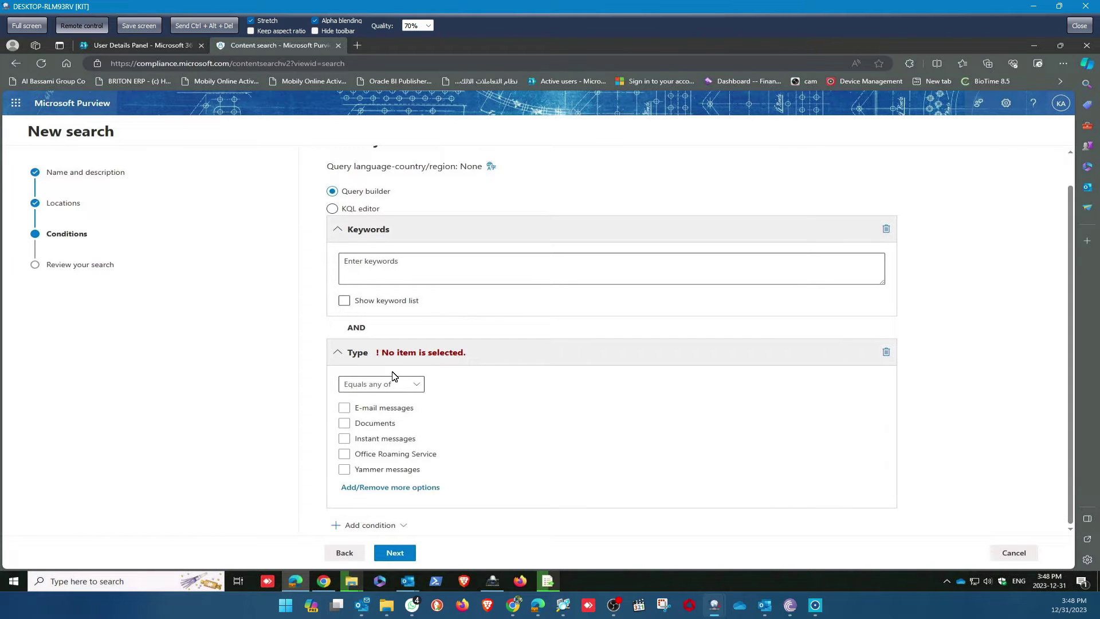
pyautogui.click(345, 407)
pyautogui.click(399, 552)
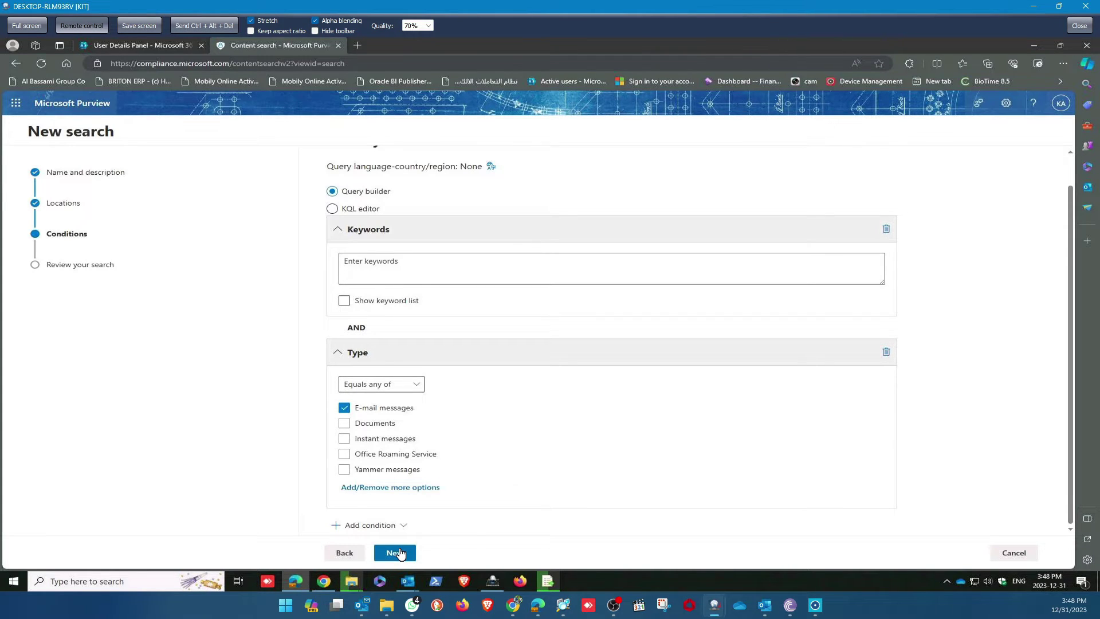
pyautogui.click(399, 553)
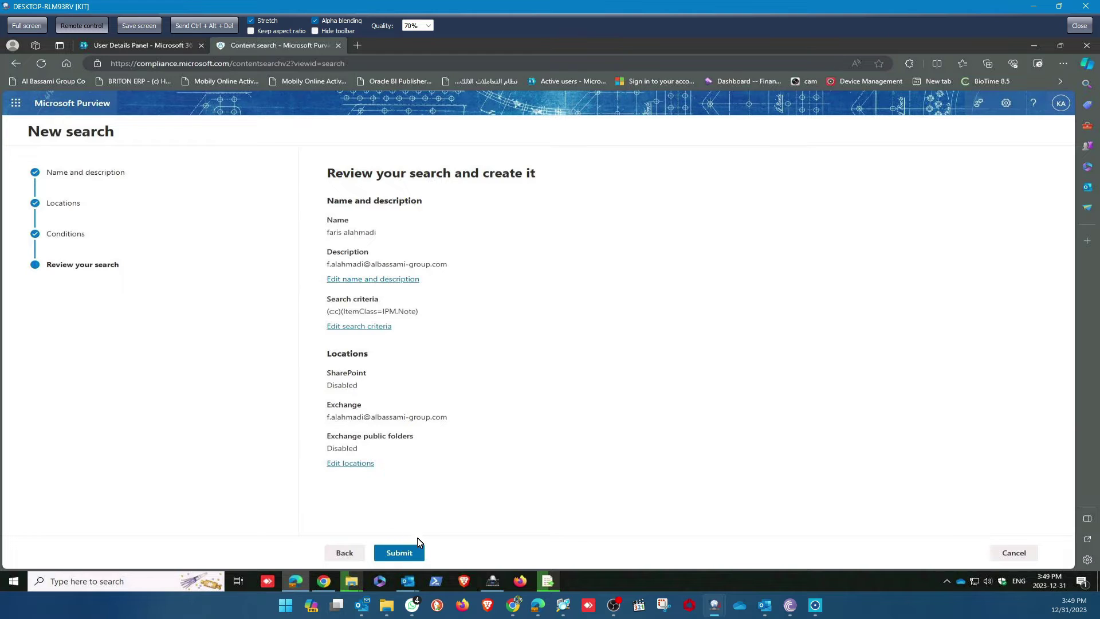
# Submit the reviewed search and close the confirmation page.
pyautogui.click(395, 552)
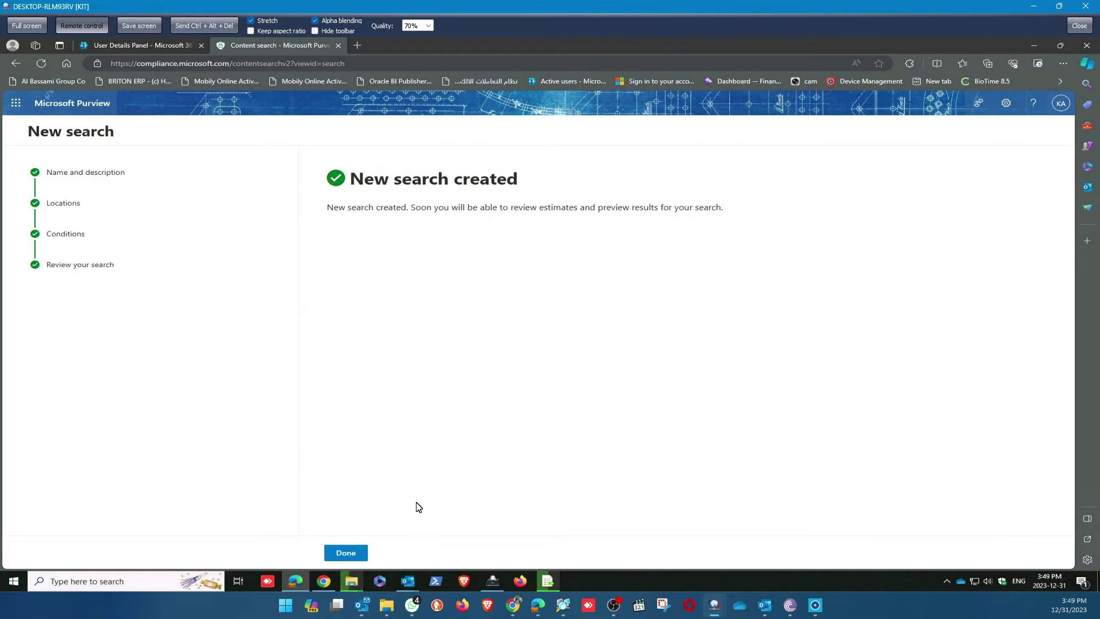
pyautogui.click(351, 555)
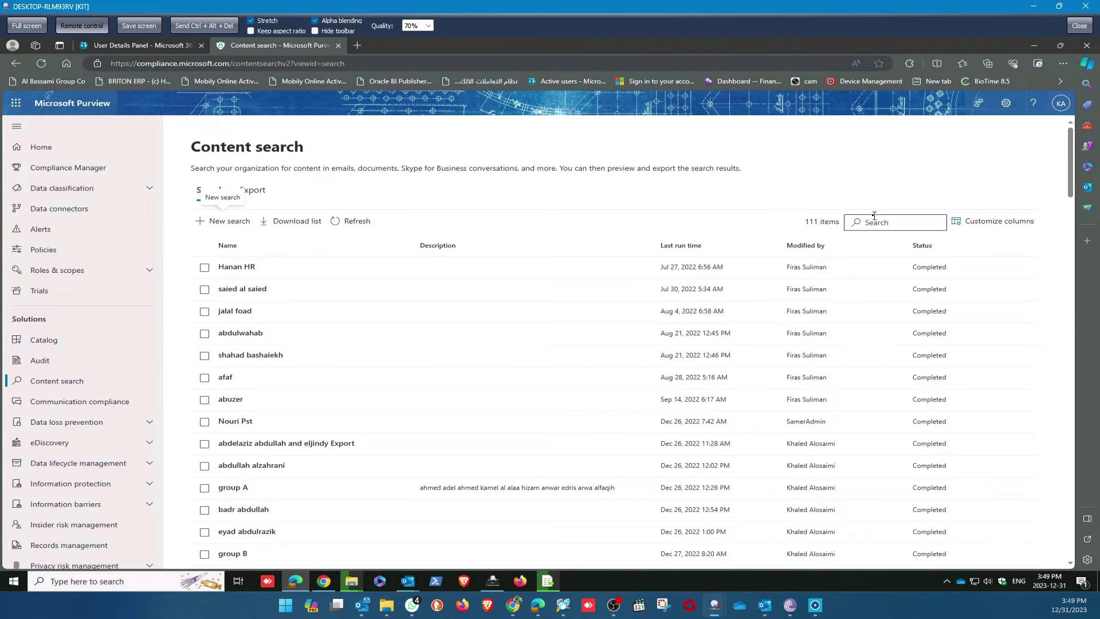
# Sort searches by Last run time, newest first, and filter the list by the user's e-mail.
pyautogui.click(713, 248)
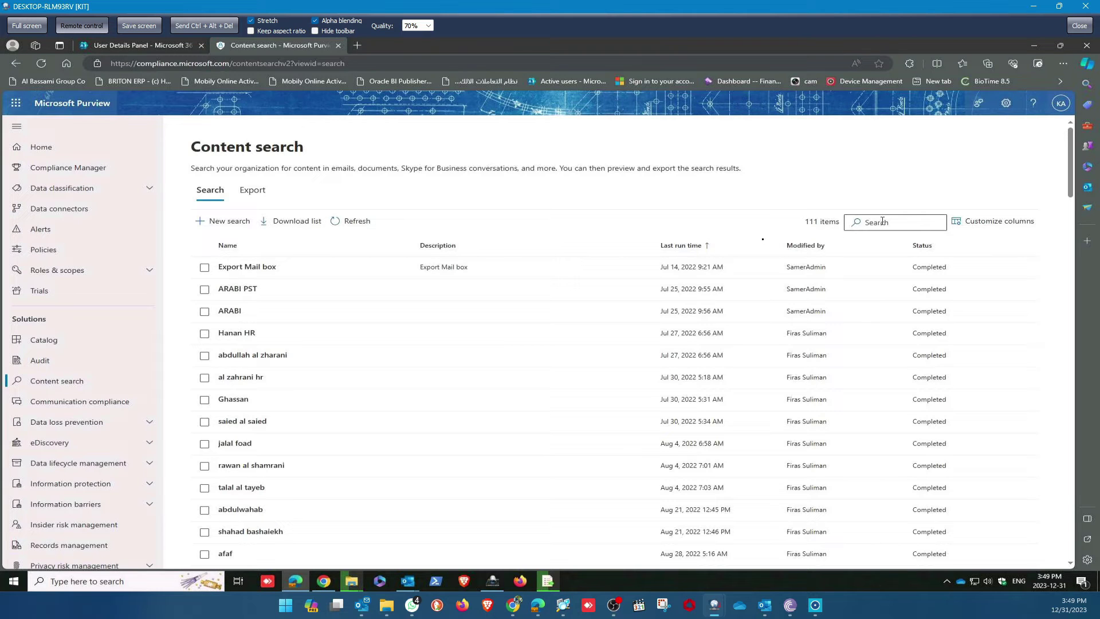
pyautogui.click(713, 246)
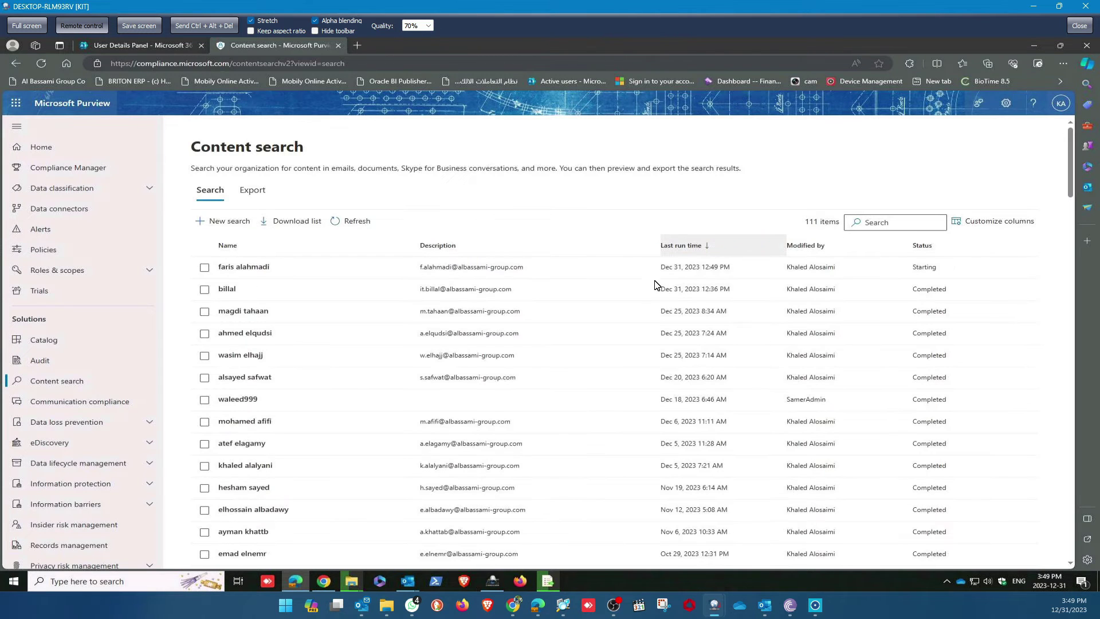
pyautogui.click(867, 222)
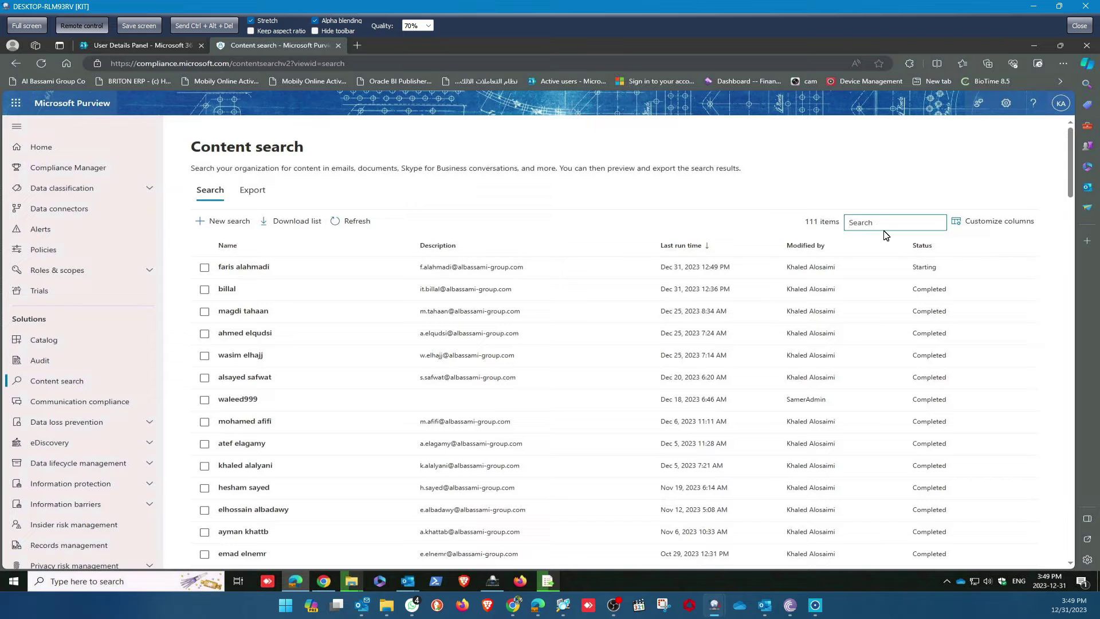
pyautogui.write('@albassami-group.com')
pyautogui.press('Return')
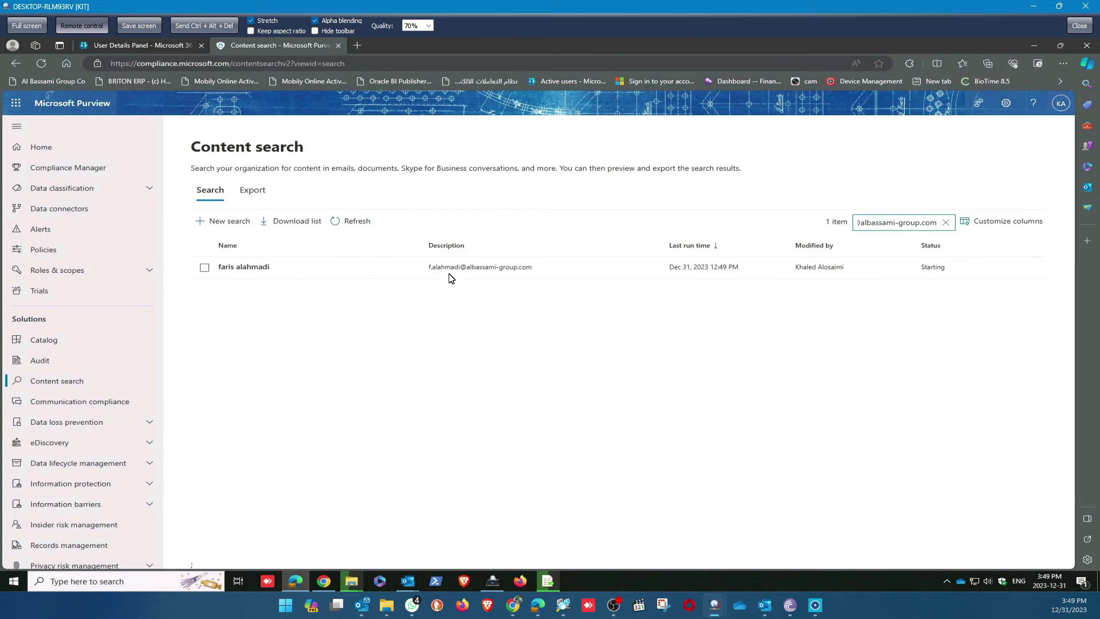
# Refresh until the search completes and check its statistics: 137 Exchange items, 81.7 MB.
pyautogui.click(244, 267)
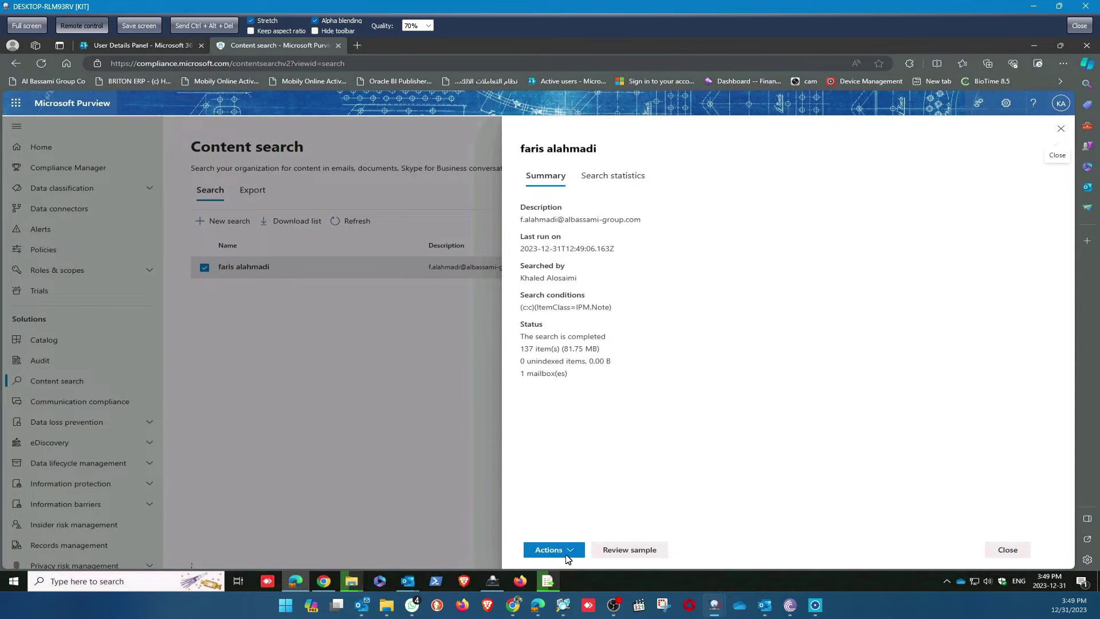
pyautogui.click(1060, 130)
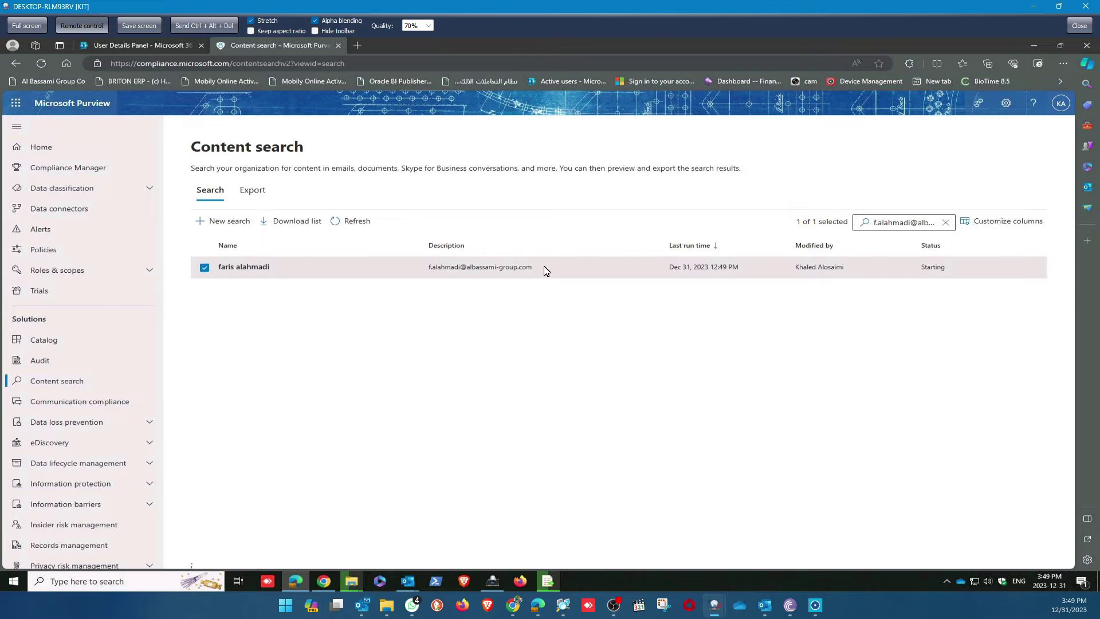
pyautogui.click(369, 233)
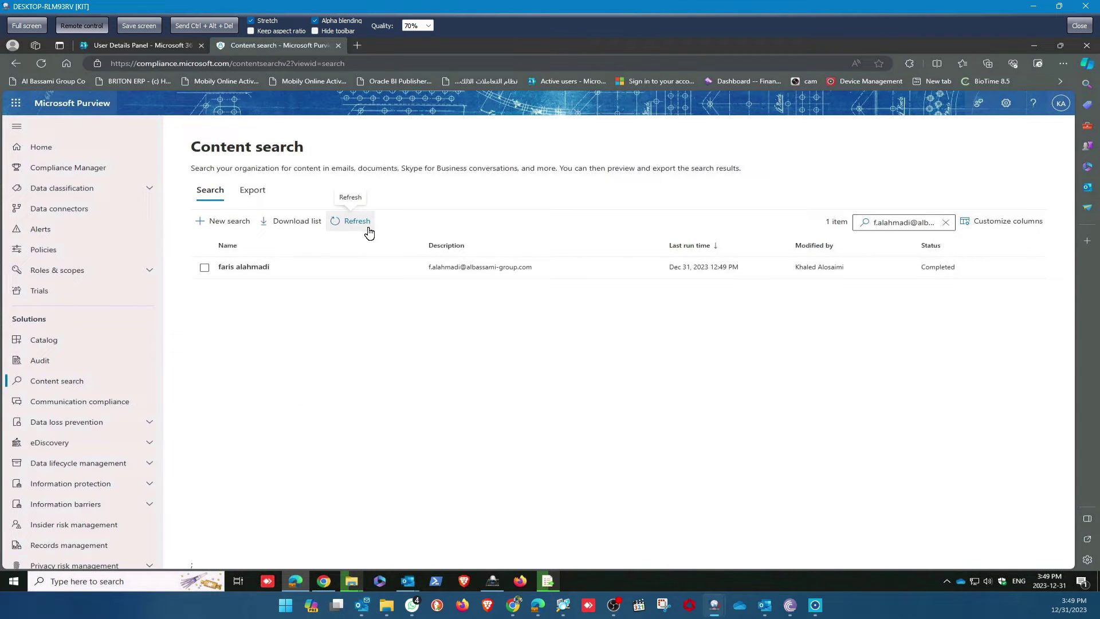
pyautogui.click(205, 268)
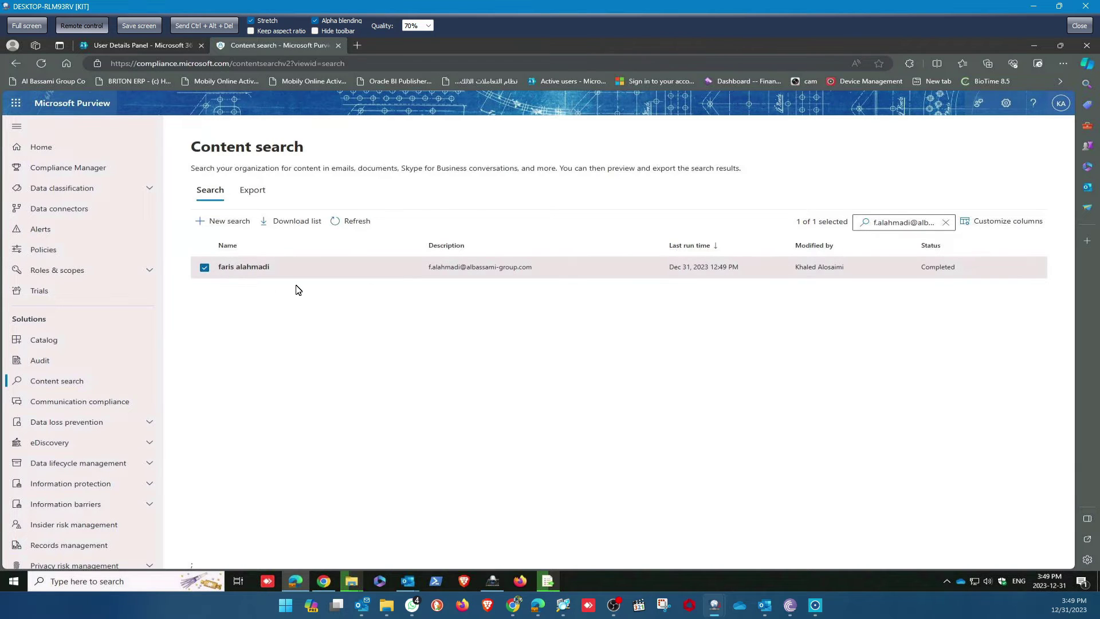
pyautogui.click(728, 272)
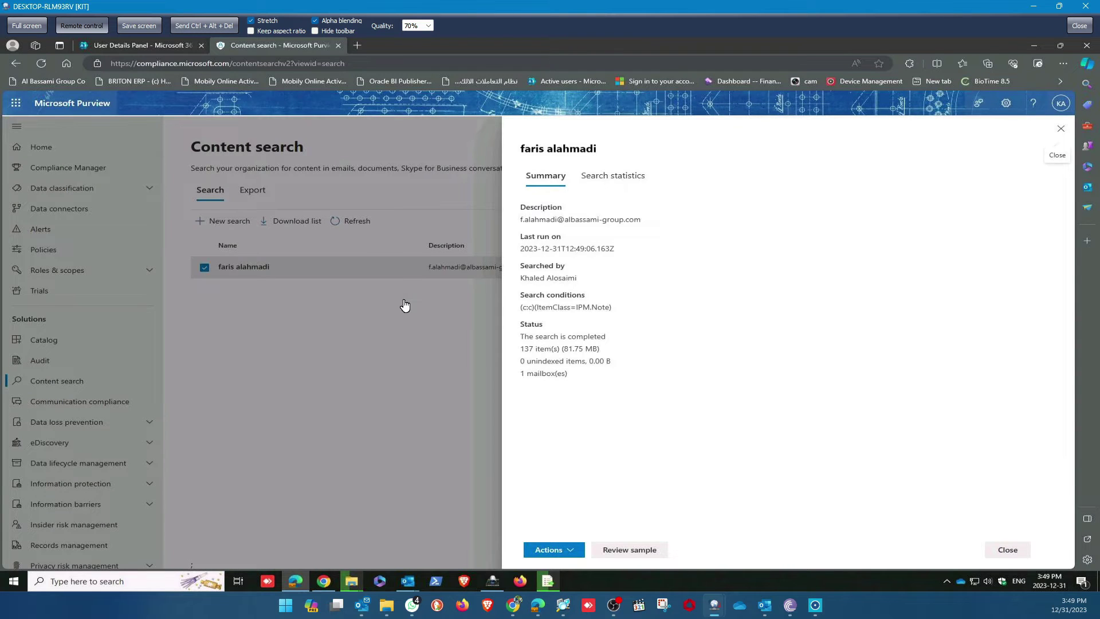
pyautogui.click(622, 189)
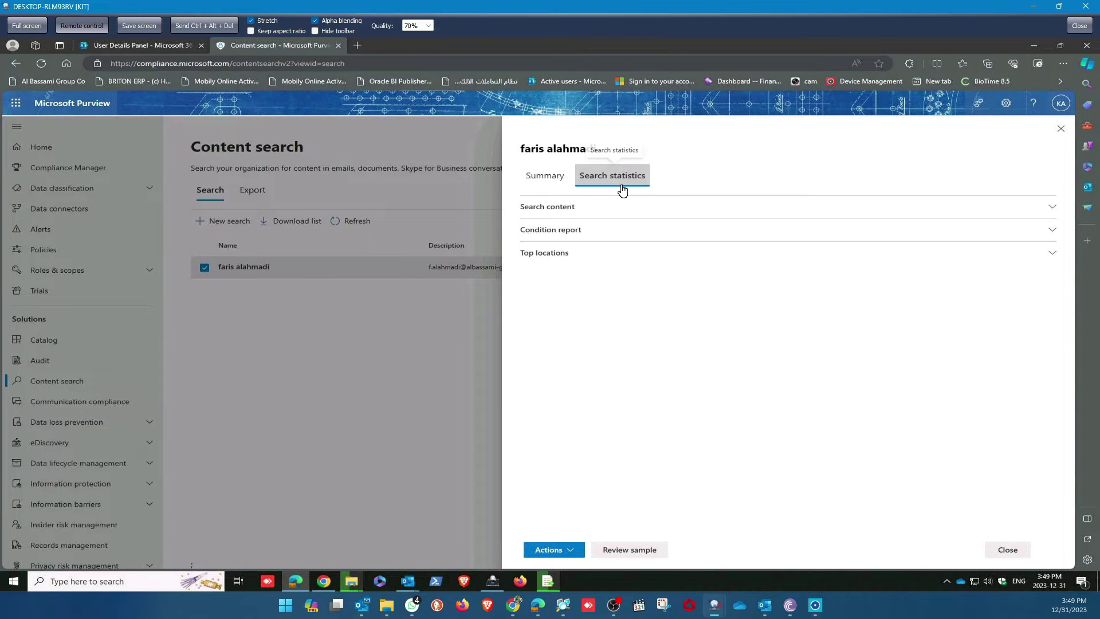
pyautogui.click(547, 213)
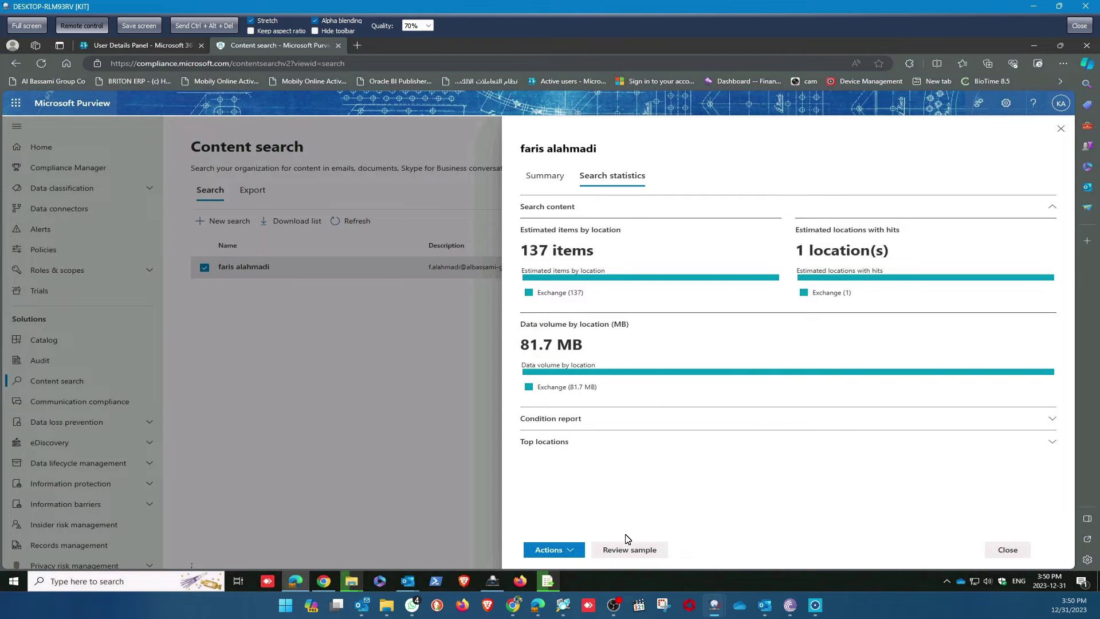
pyautogui.click(576, 551)
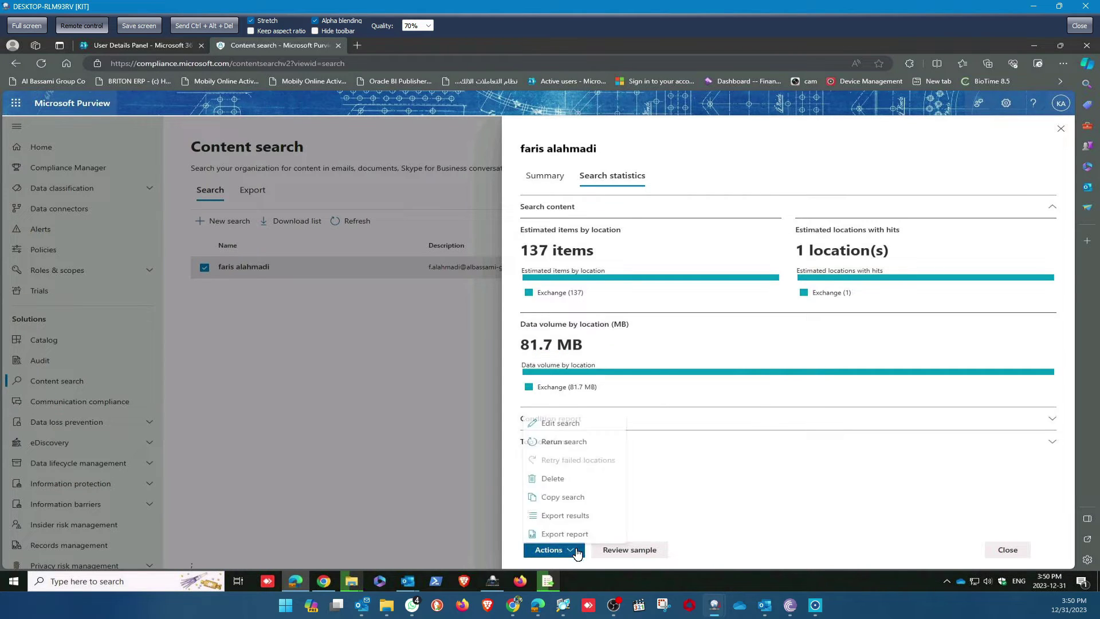
# Export the search results with one PST file for each mailbox.
pyautogui.click(582, 516)
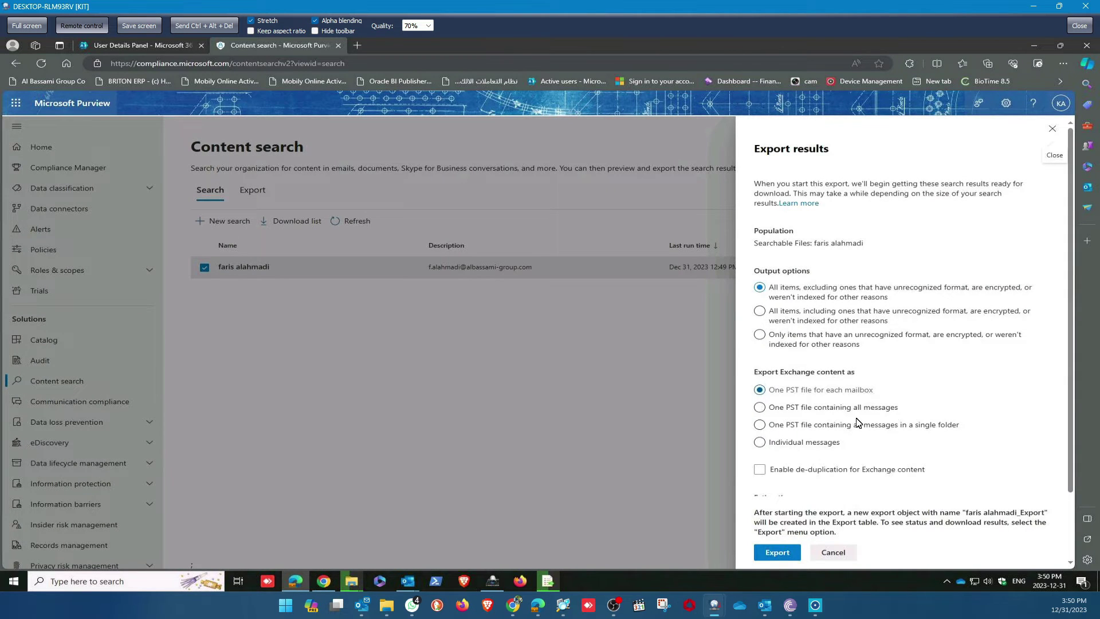
pyautogui.click(795, 424)
pyautogui.scroll(-2, 929, 415)
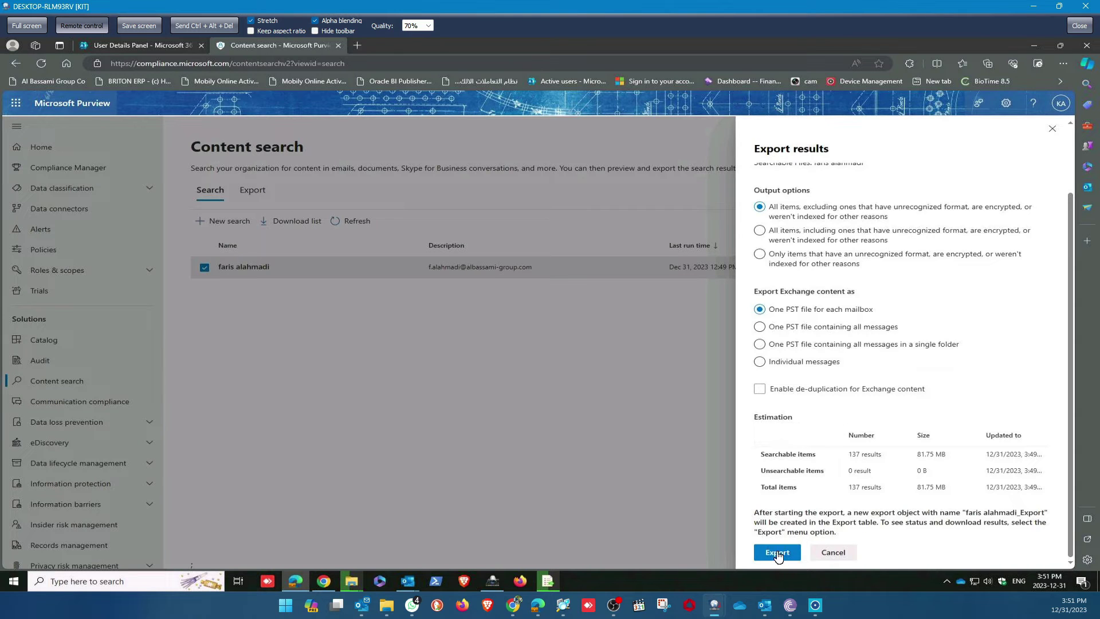
pyautogui.click(775, 552)
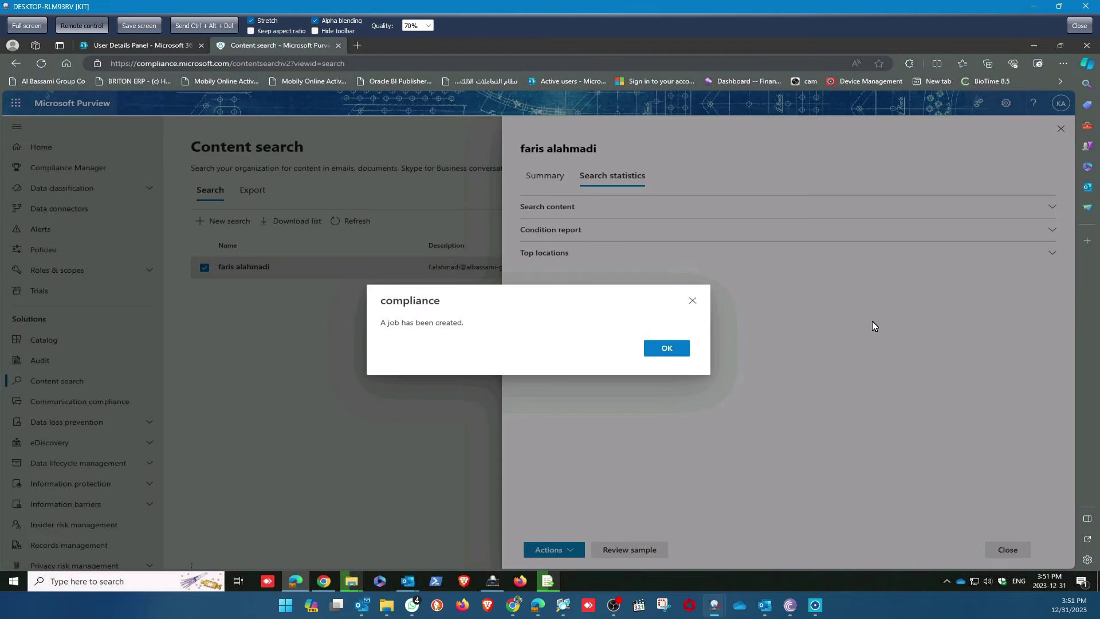
# Acknowledge the created job, recheck the search statistics, and close the search panel.
pyautogui.click(668, 349)
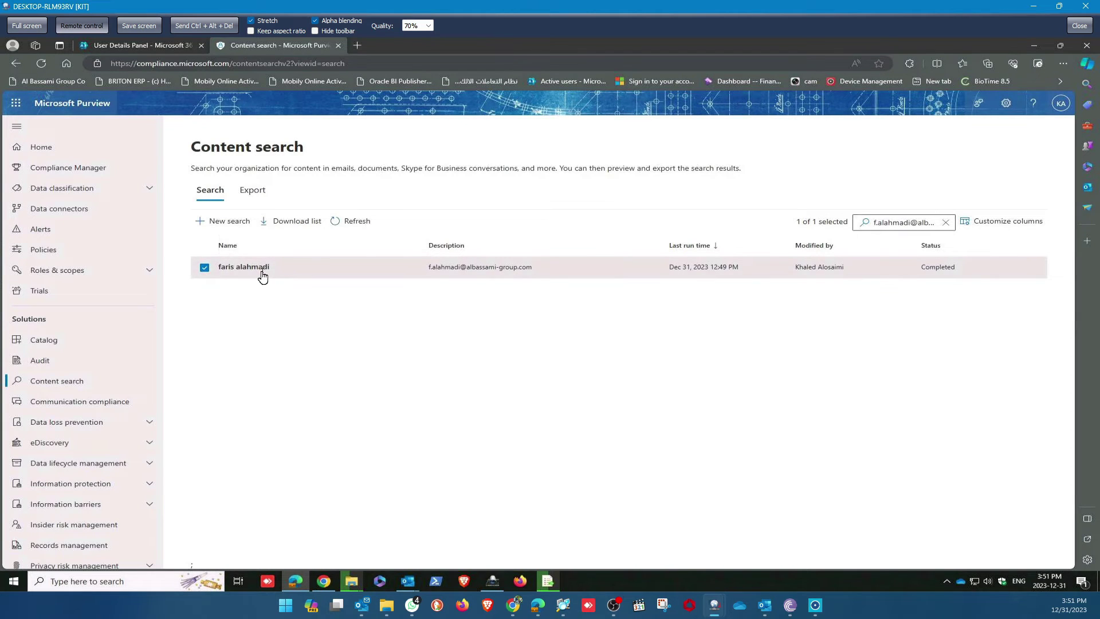
pyautogui.click(263, 277)
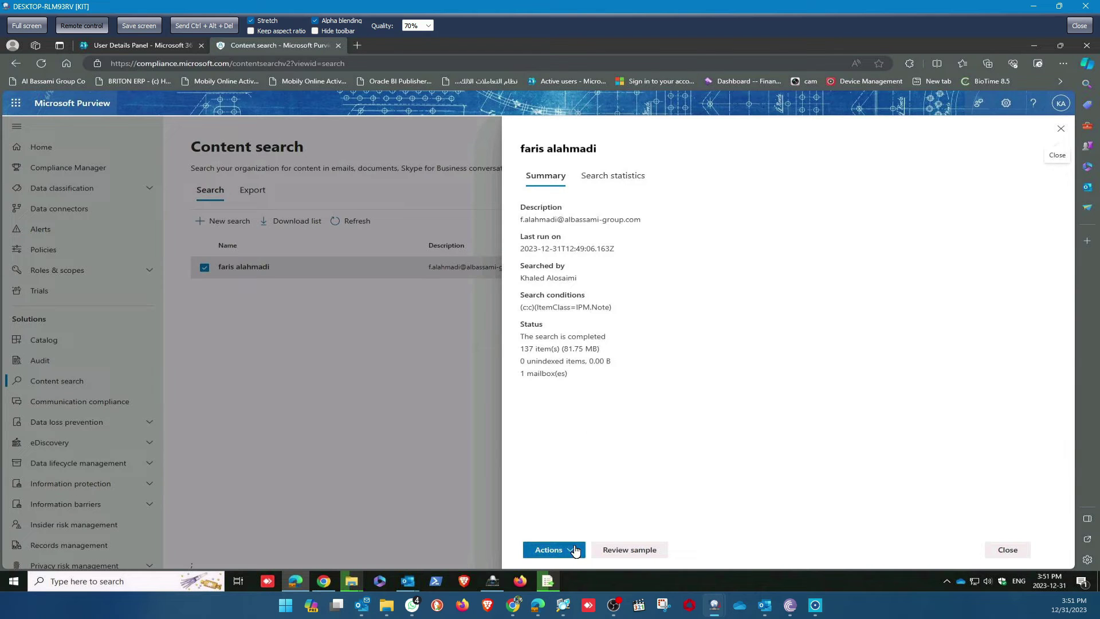
pyautogui.click(625, 194)
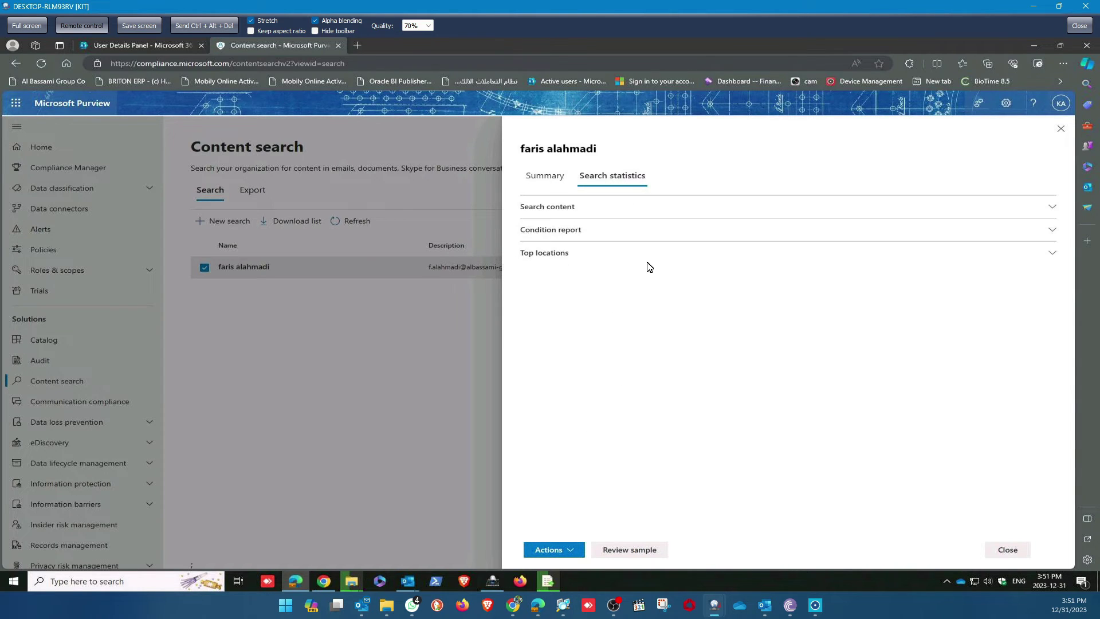
pyautogui.click(1008, 551)
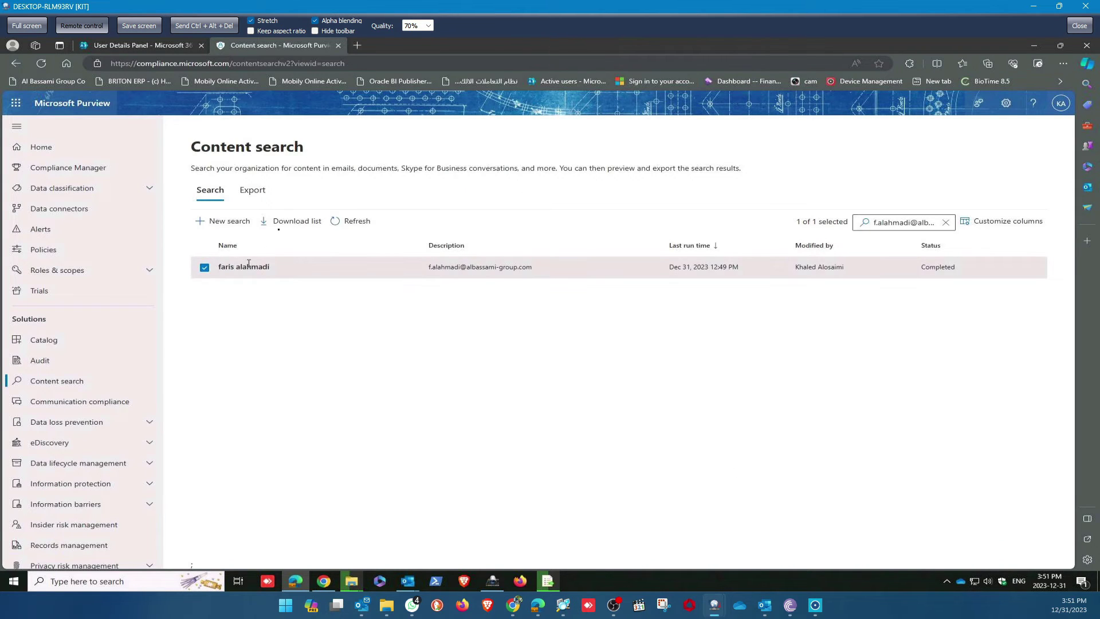
# Sort exports newest first by start time and open the user's export, now Scheduling.
pyautogui.click(249, 191)
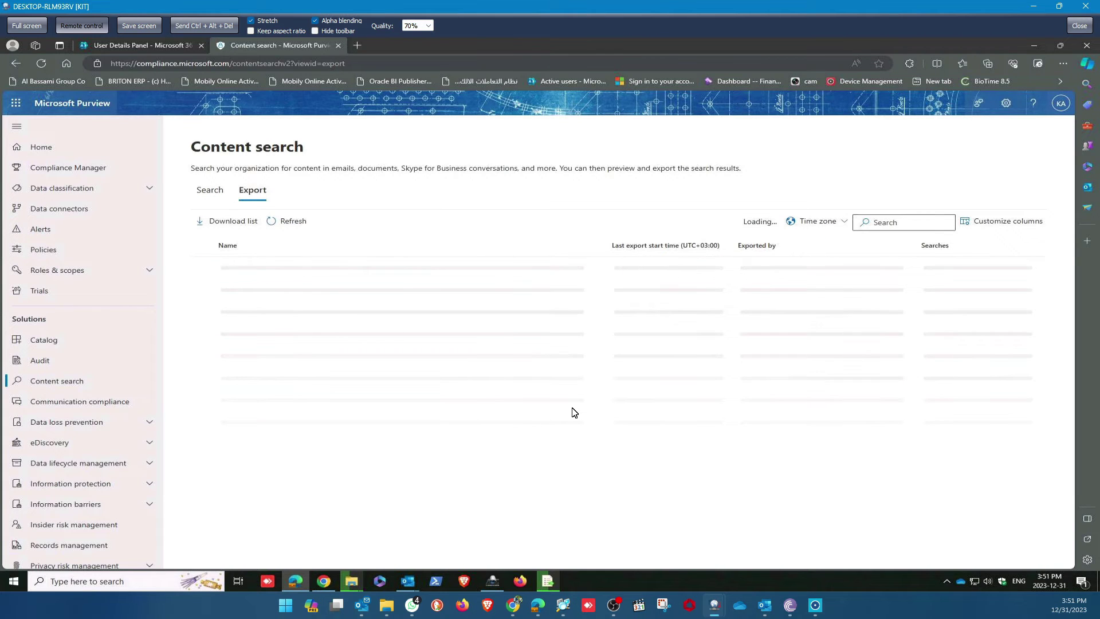
pyautogui.click(658, 246)
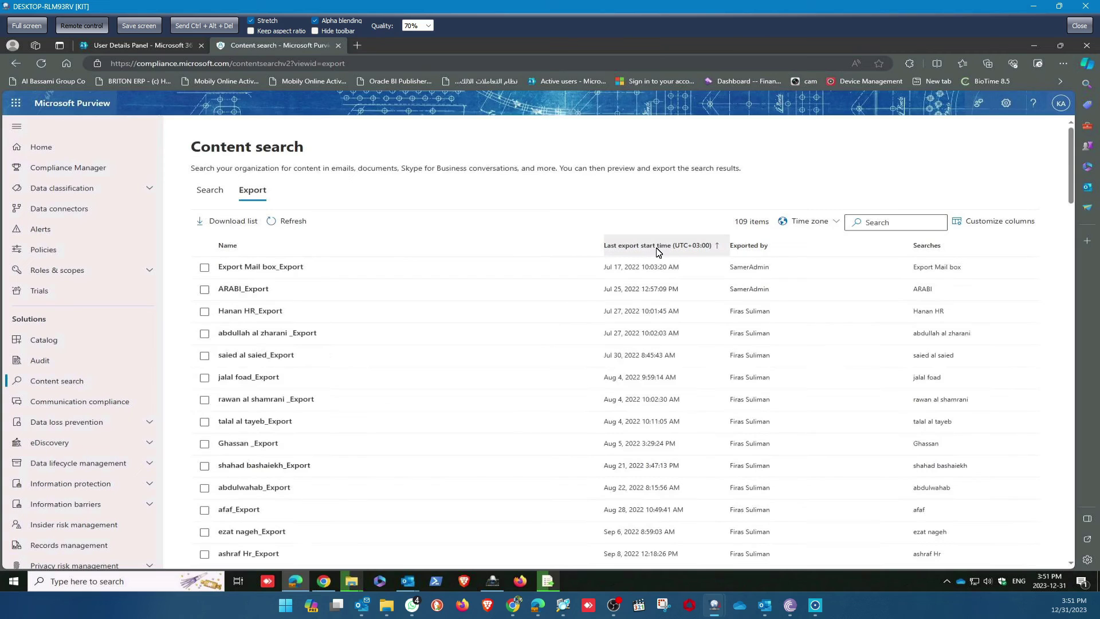
pyautogui.click(658, 249)
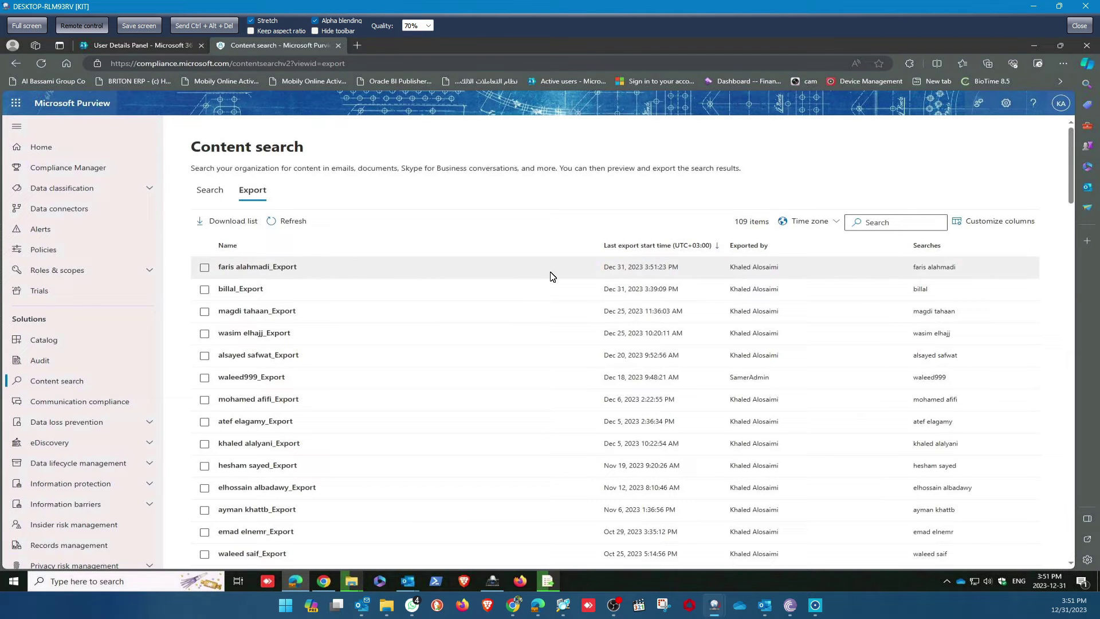
pyautogui.click(435, 268)
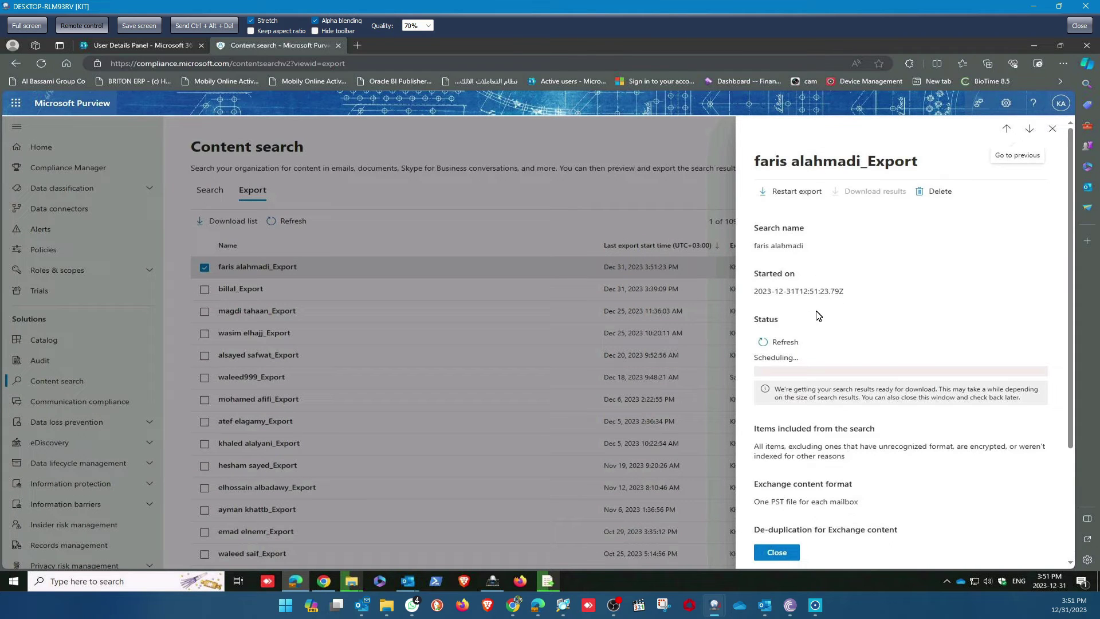
# Refresh the export status until it completes with 137 items, 81.75 MB and an export key.
pyautogui.click(785, 342)
pyautogui.click(784, 343)
pyautogui.click(774, 342)
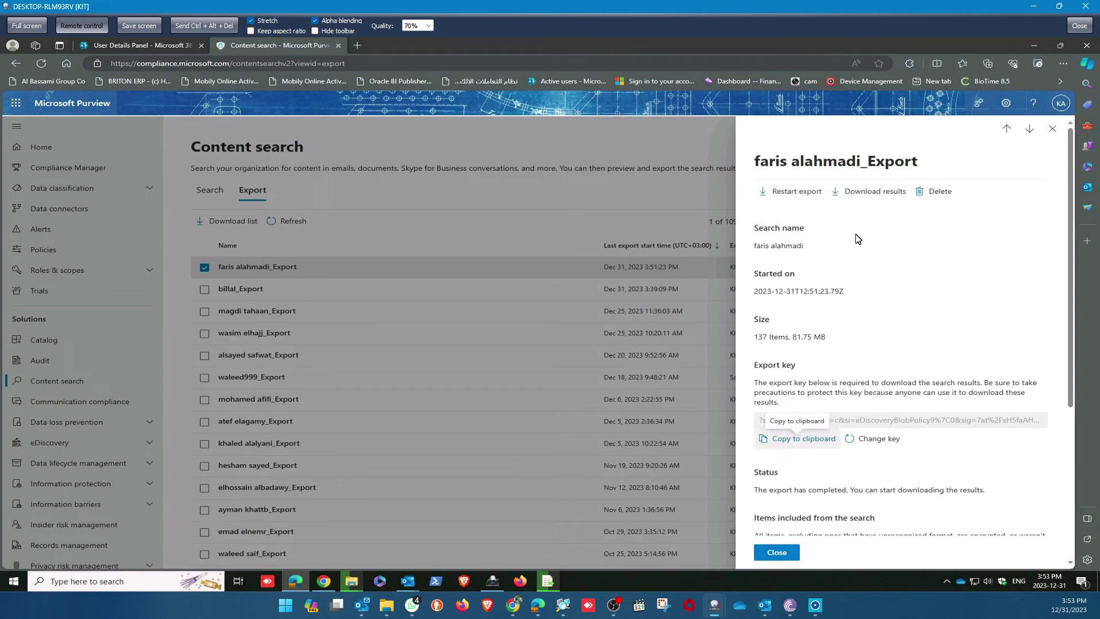
# Launch the eDiscovery Export Tool for the export's results and browse for a download location.
pyautogui.click(873, 193)
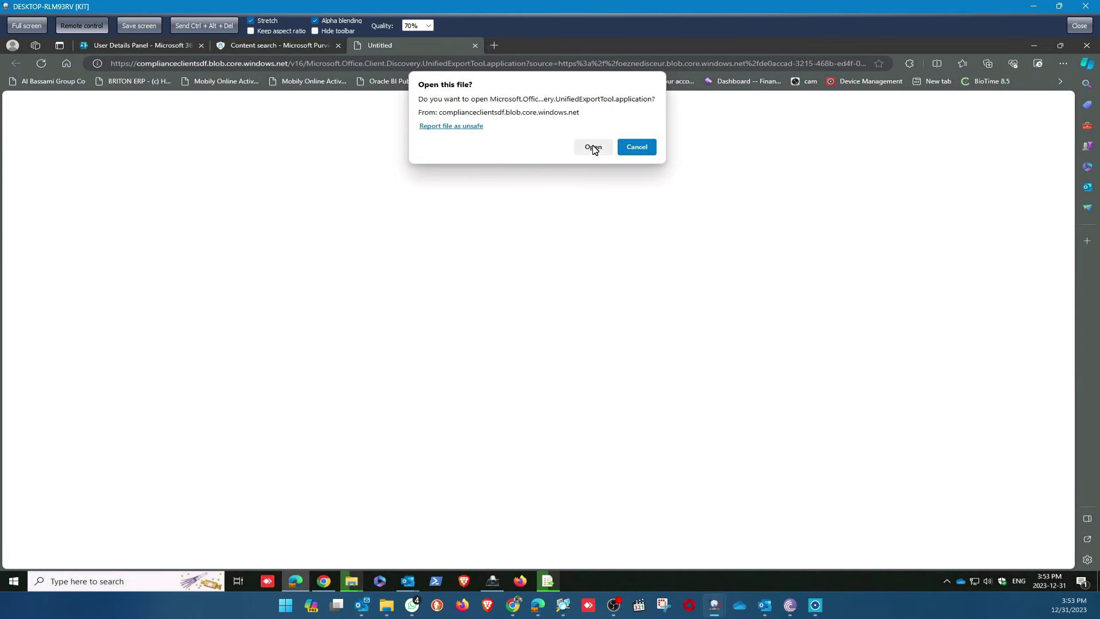
pyautogui.click(592, 147)
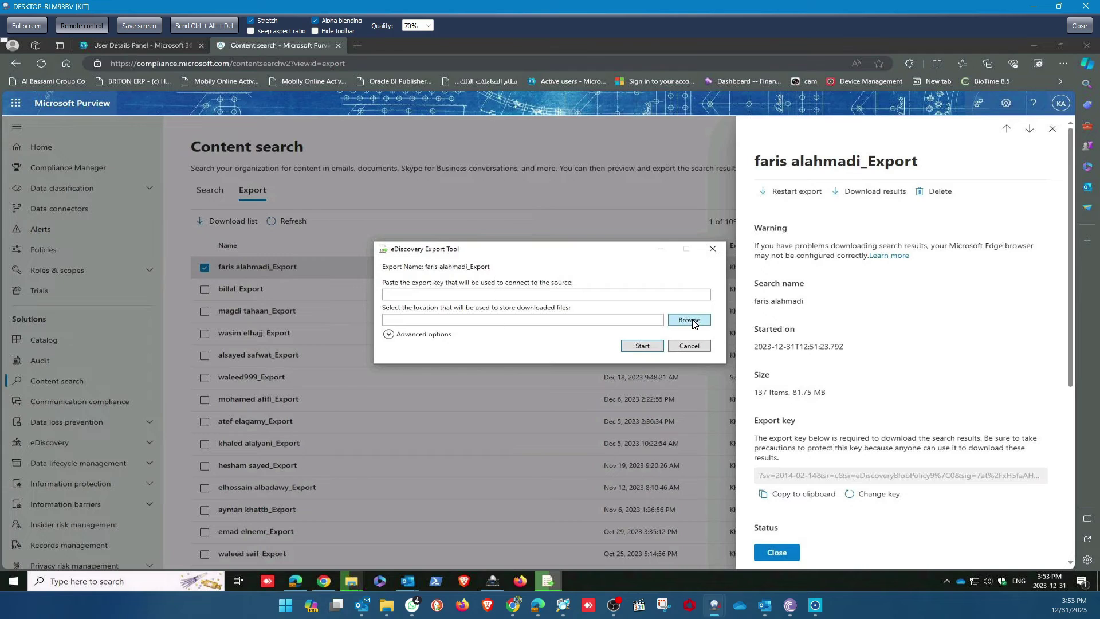
pyautogui.click(689, 320)
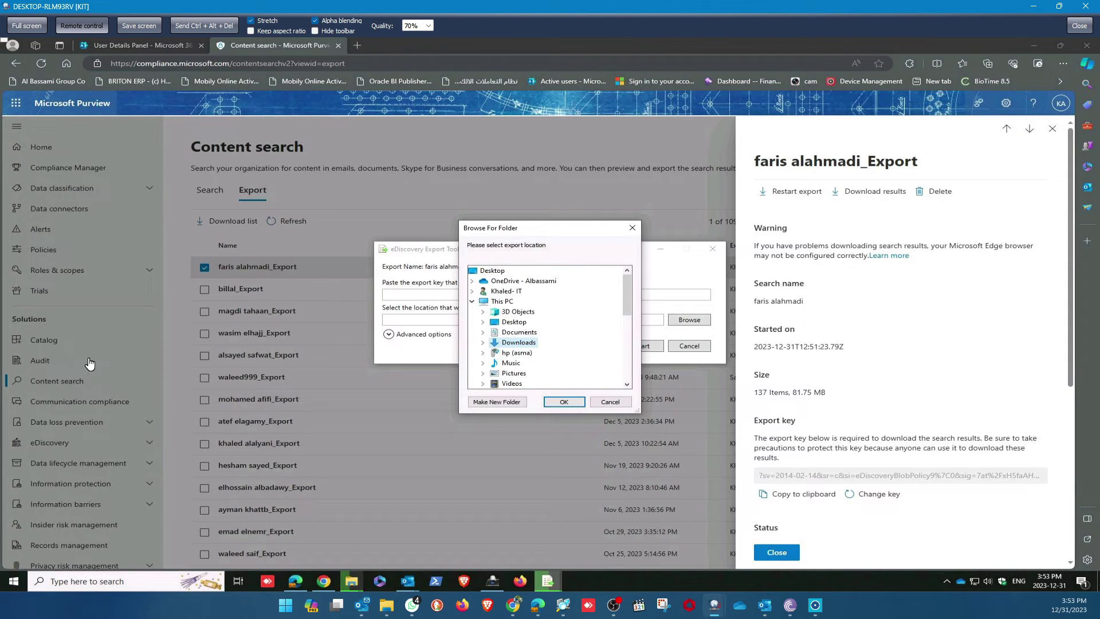
# Scroll the folder browser and expand the Data (D:) drive's folders.
pyautogui.moveTo(627, 305); pyautogui.dragTo(613, 346)
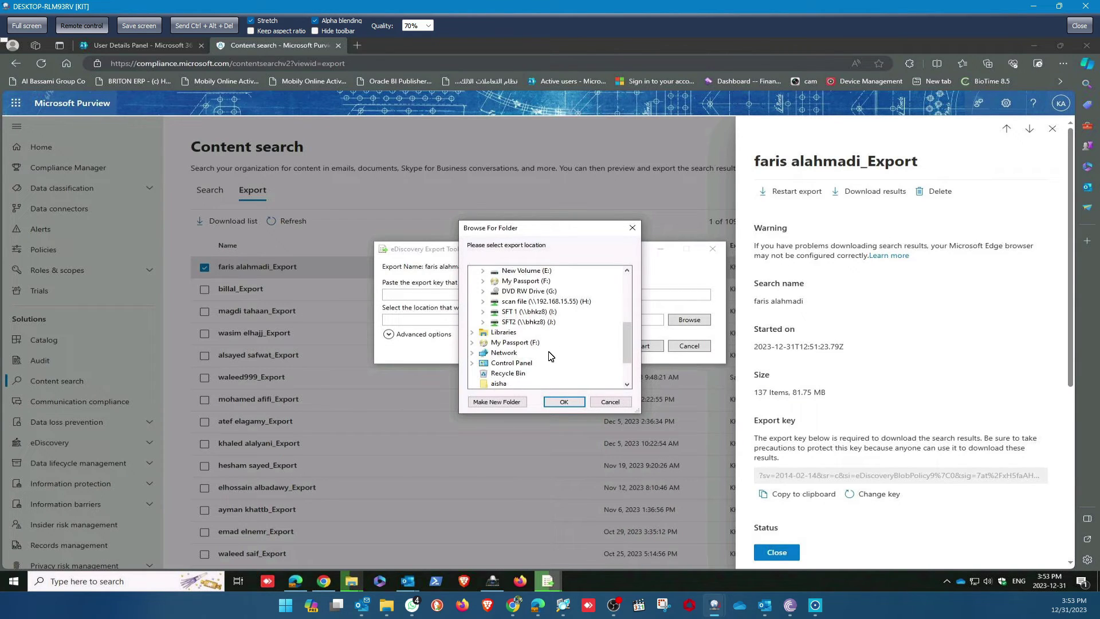
pyautogui.moveTo(626, 336); pyautogui.dragTo(625, 287)
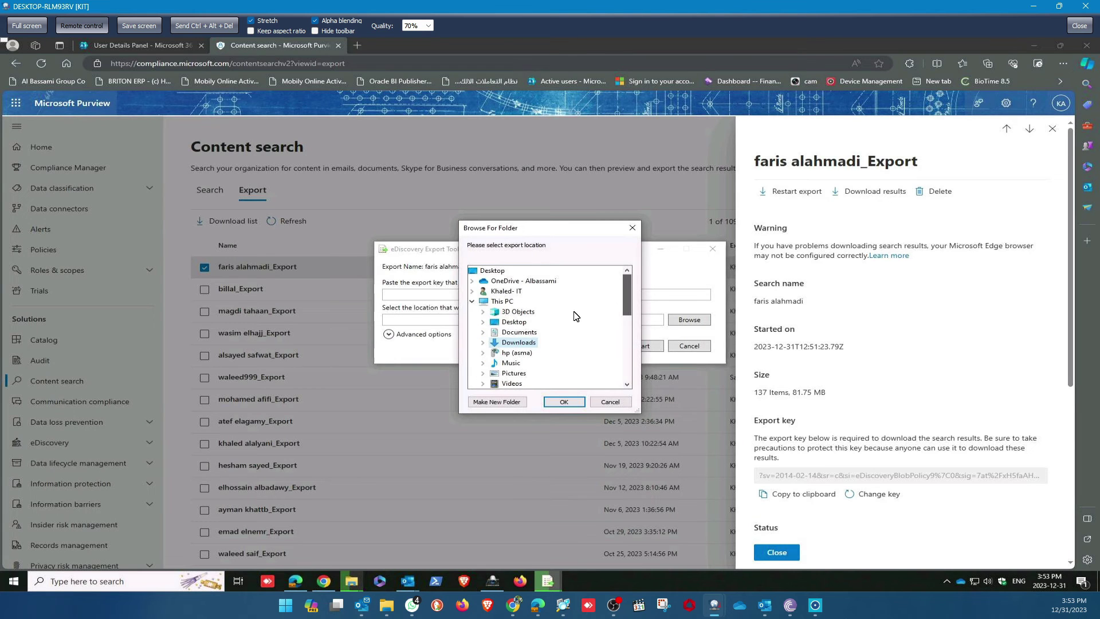
pyautogui.click(628, 384)
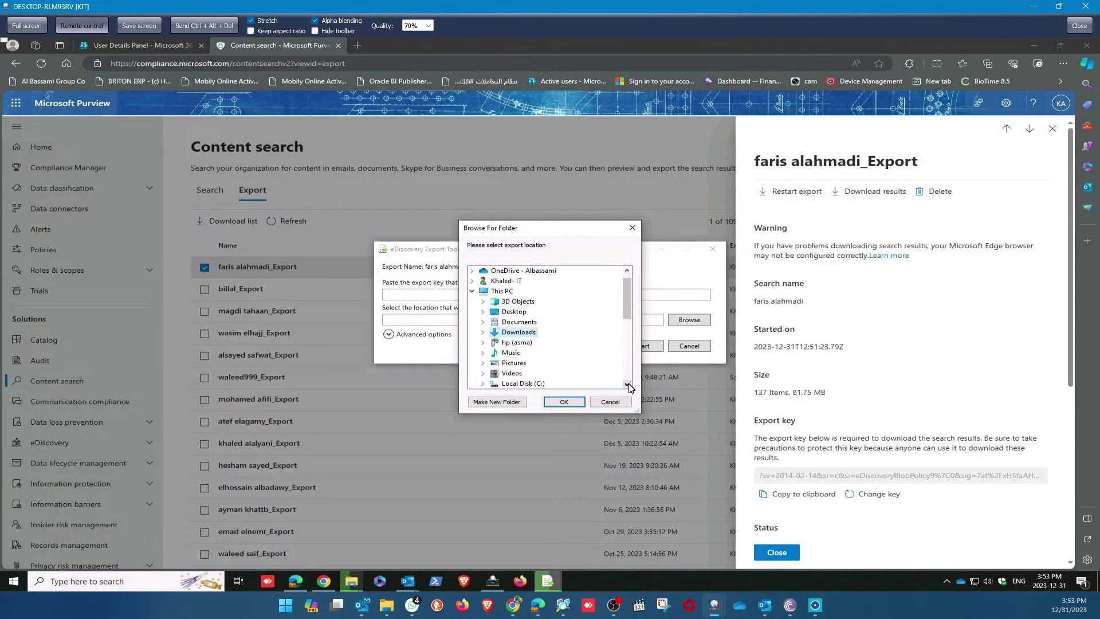
pyautogui.click(629, 384)
pyautogui.click(629, 384)
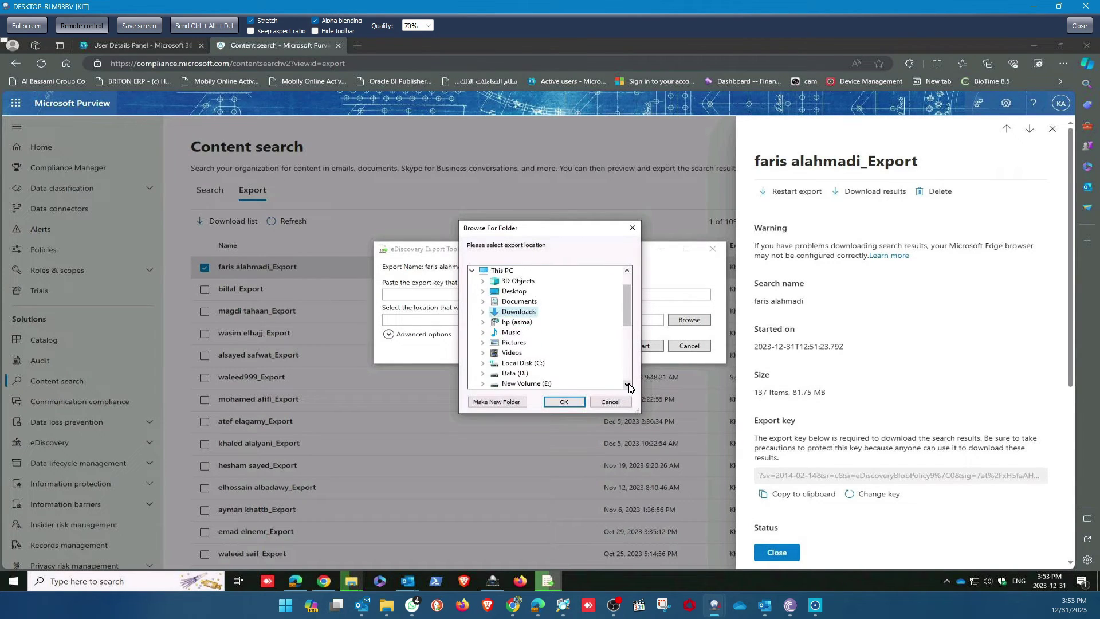
pyautogui.doubleClick(511, 374)
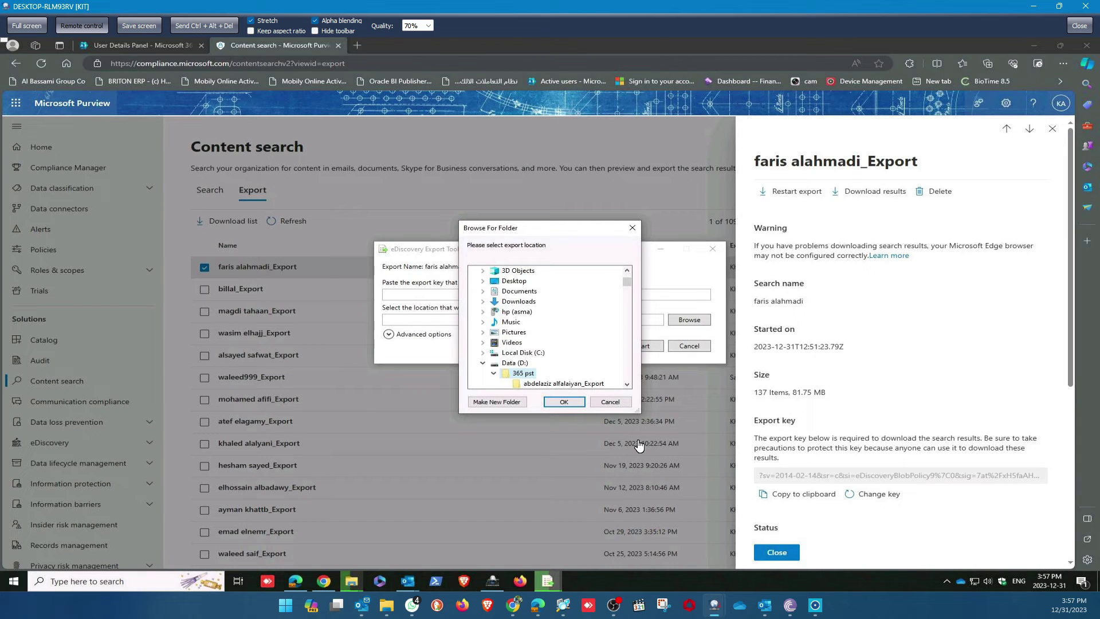
# Copy the export key, then create a folder named after the mailbox owner in 365 pst as download location.
pyautogui.click(802, 494)
pyautogui.click(503, 402)
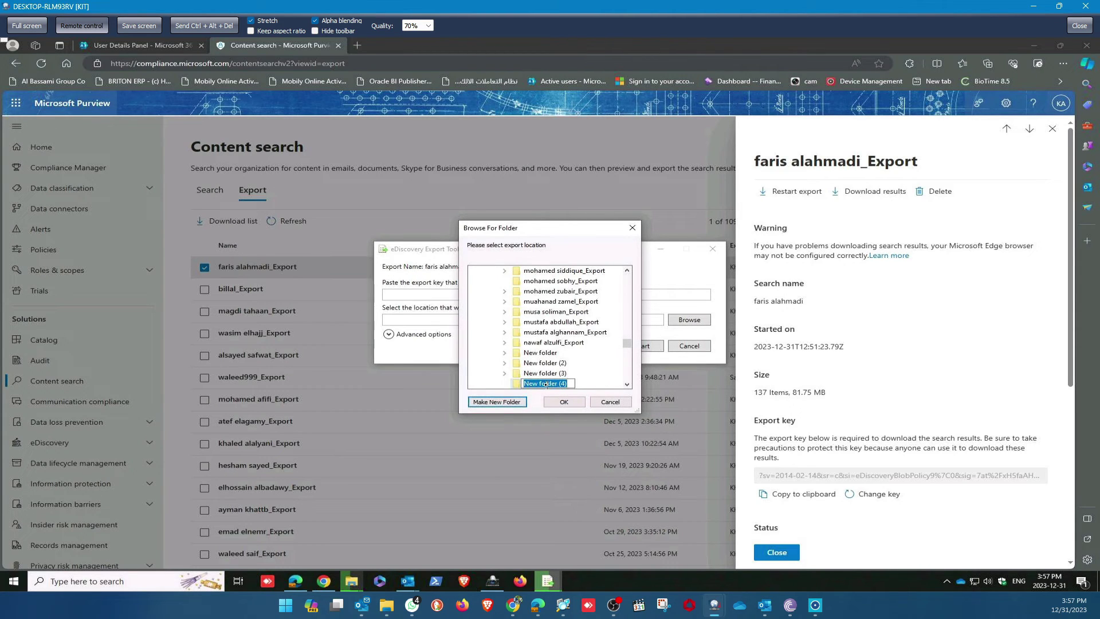
pyautogui.press('Return')
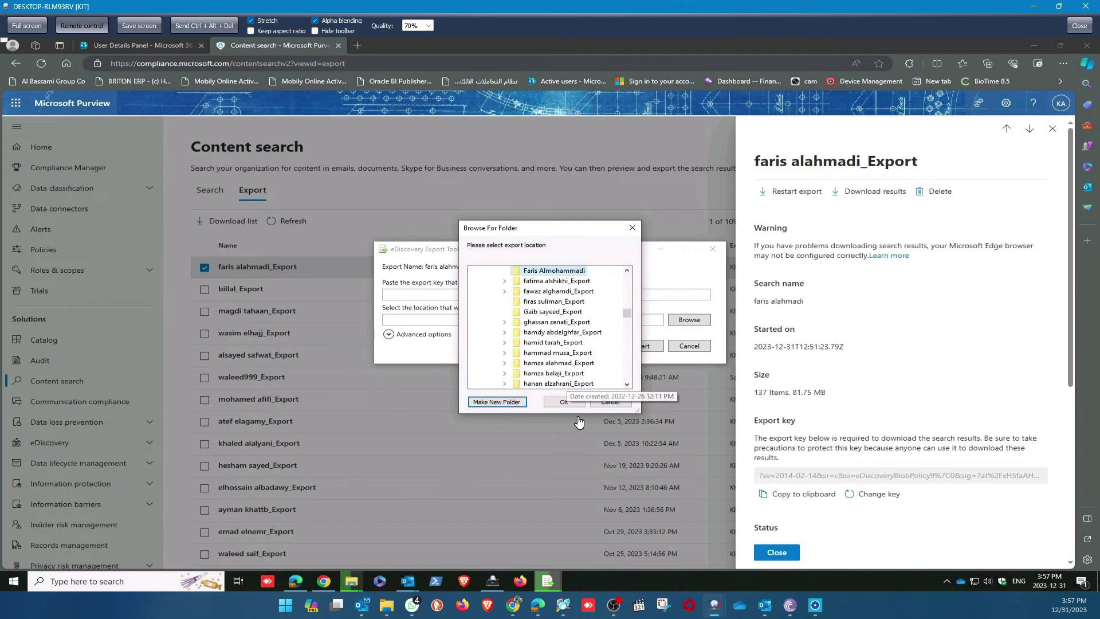
pyautogui.click(567, 402)
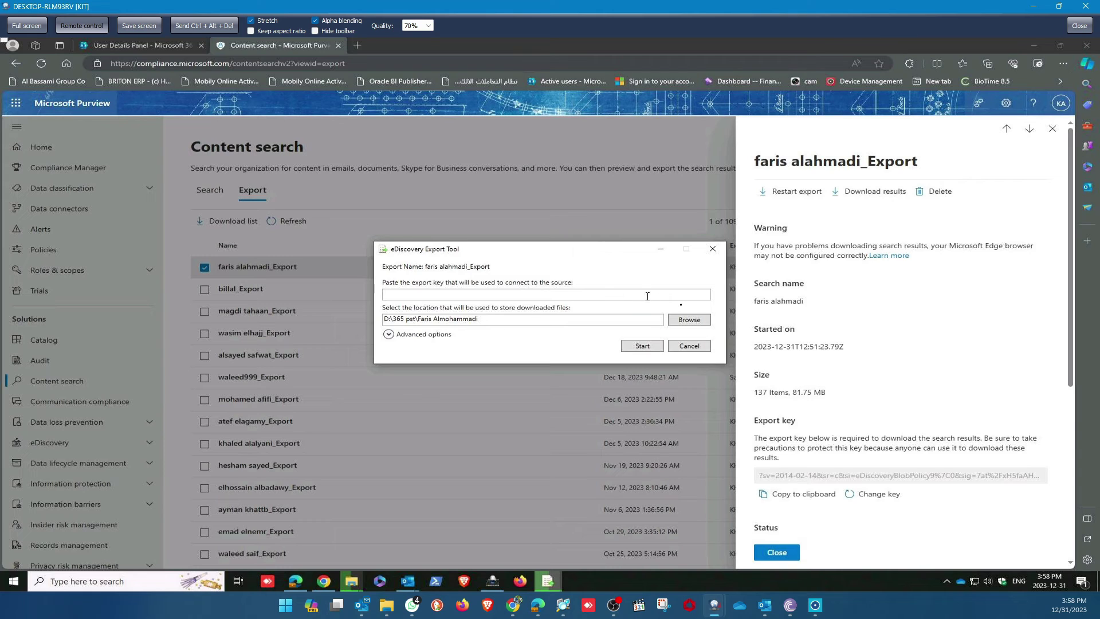
# Paste the copied export key into the Export Tool and start downloading the 137 items (81.75 MB).
pyautogui.click(787, 492)
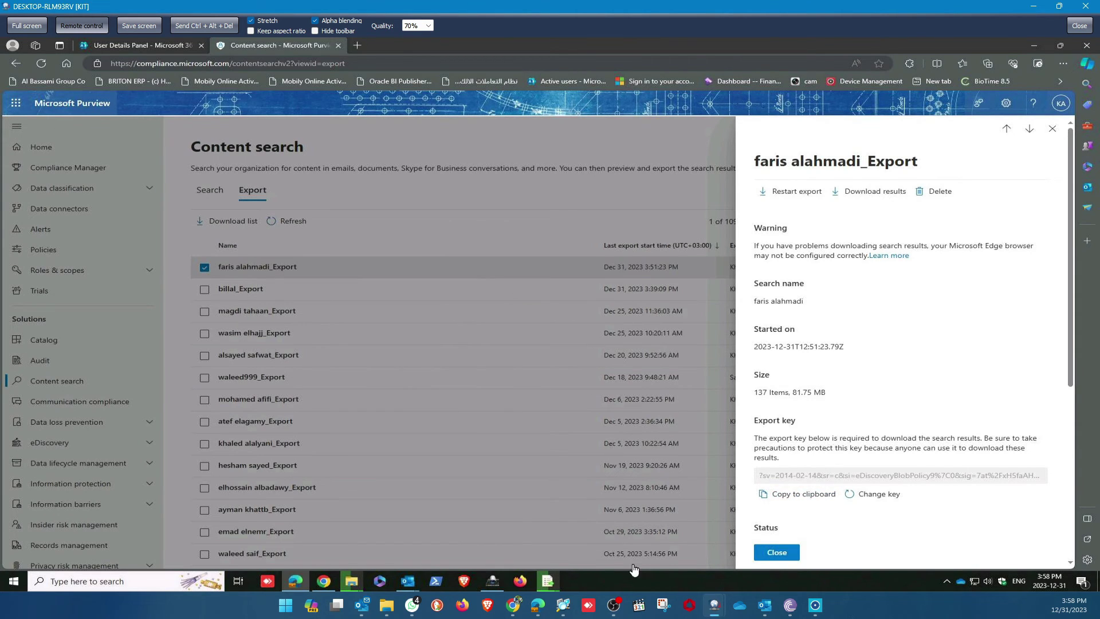
pyautogui.moveTo(547, 580)
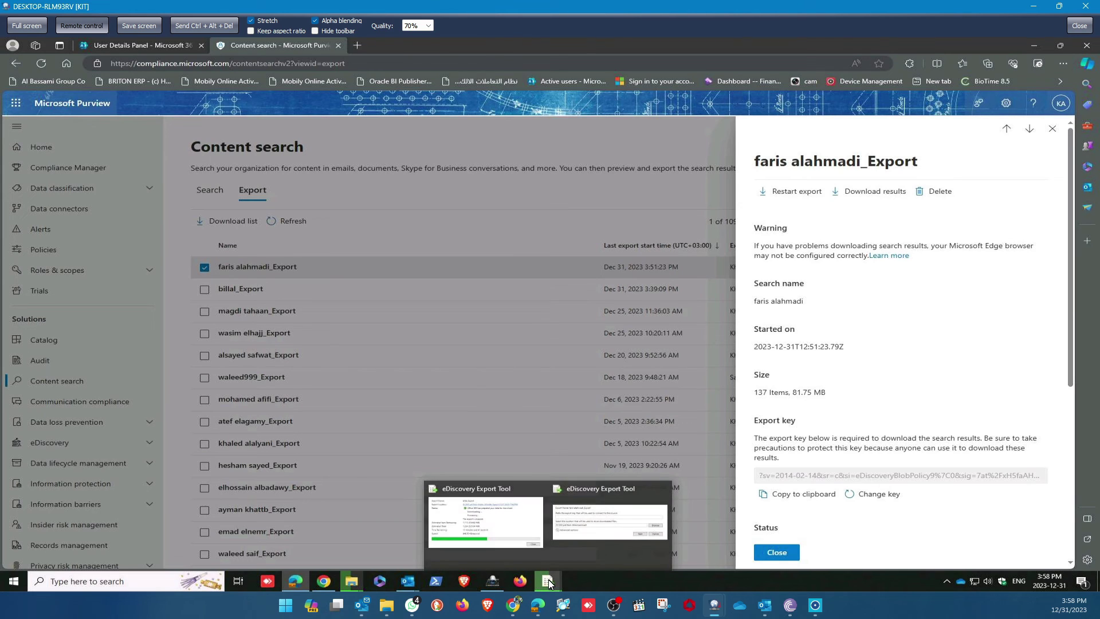
pyautogui.click(625, 538)
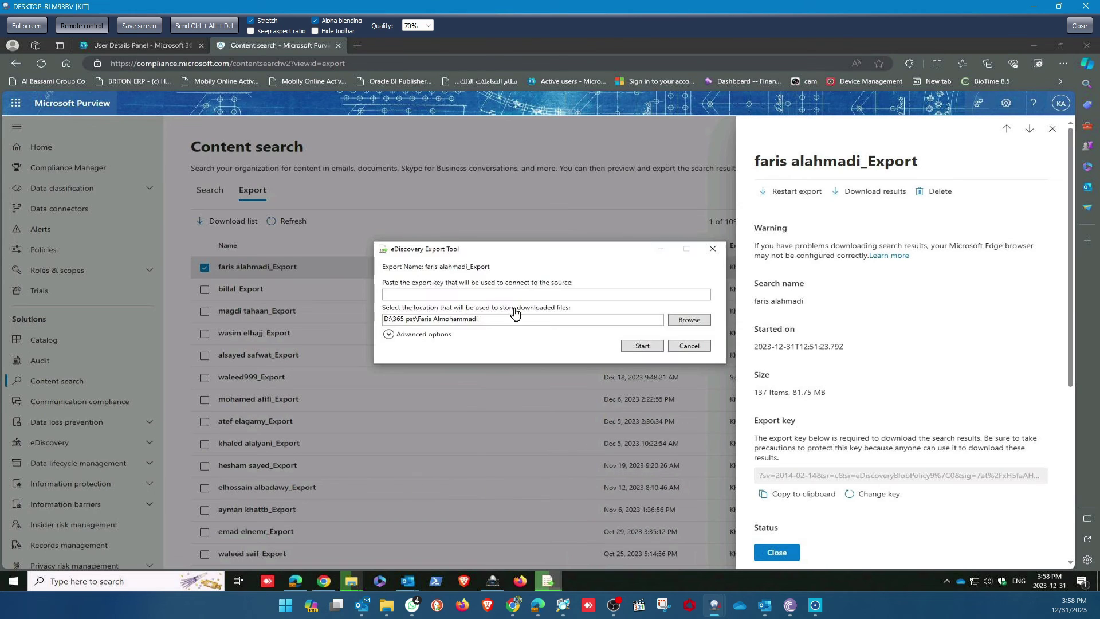
pyautogui.click(485, 294)
pyautogui.hotkey('ctrl', 'v')
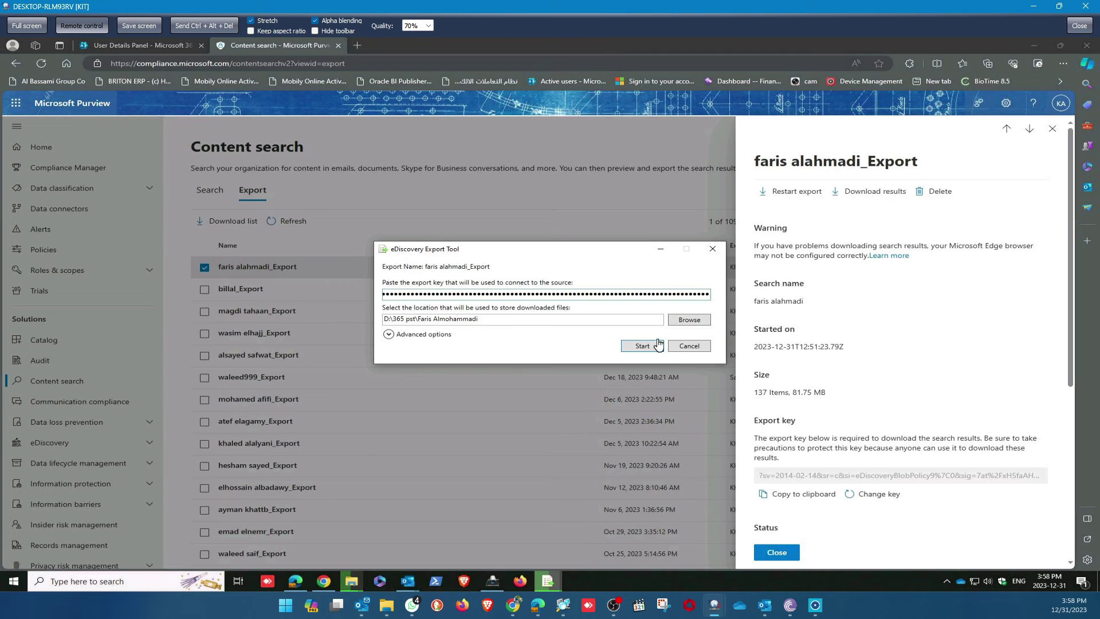
pyautogui.click(642, 346)
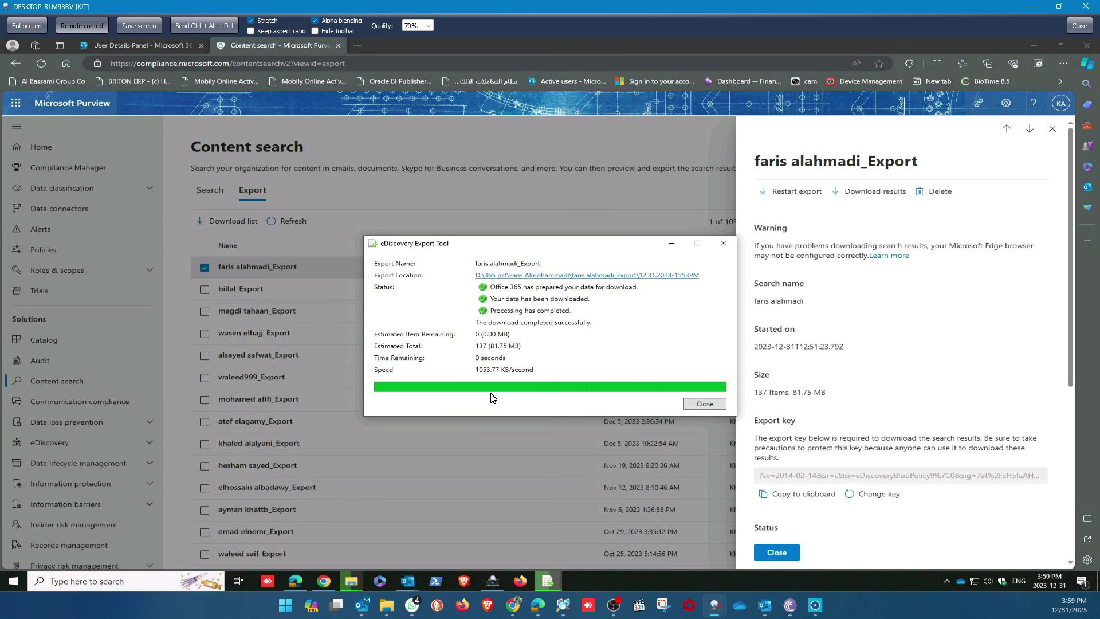
# Close the completed download window and the other export's progress window, then minimise Edge.
pyautogui.click(704, 404)
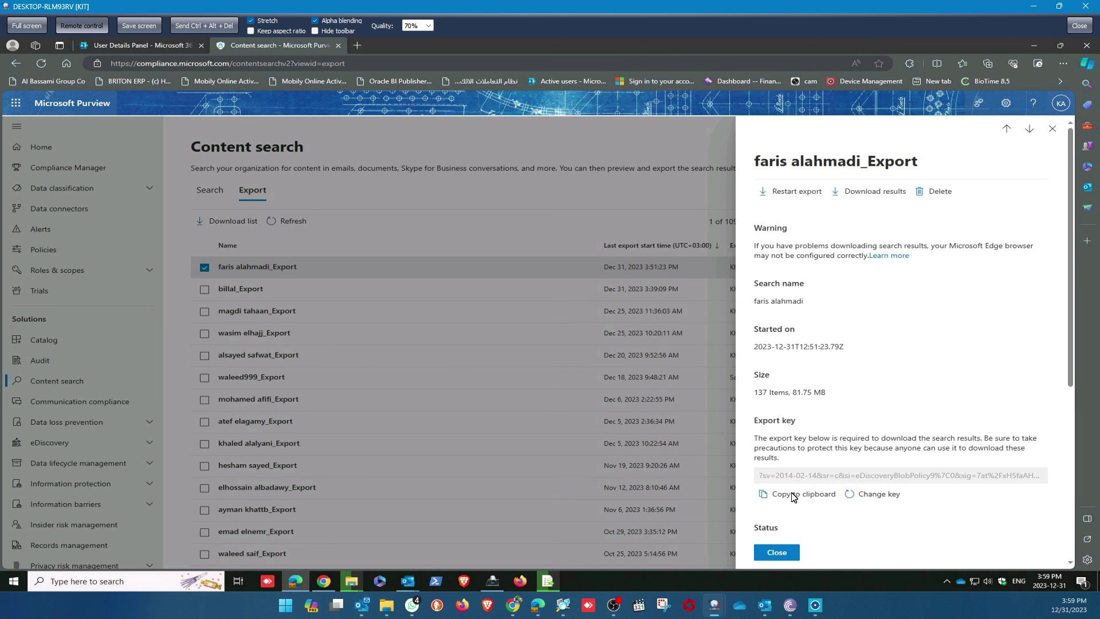
pyautogui.click(546, 581)
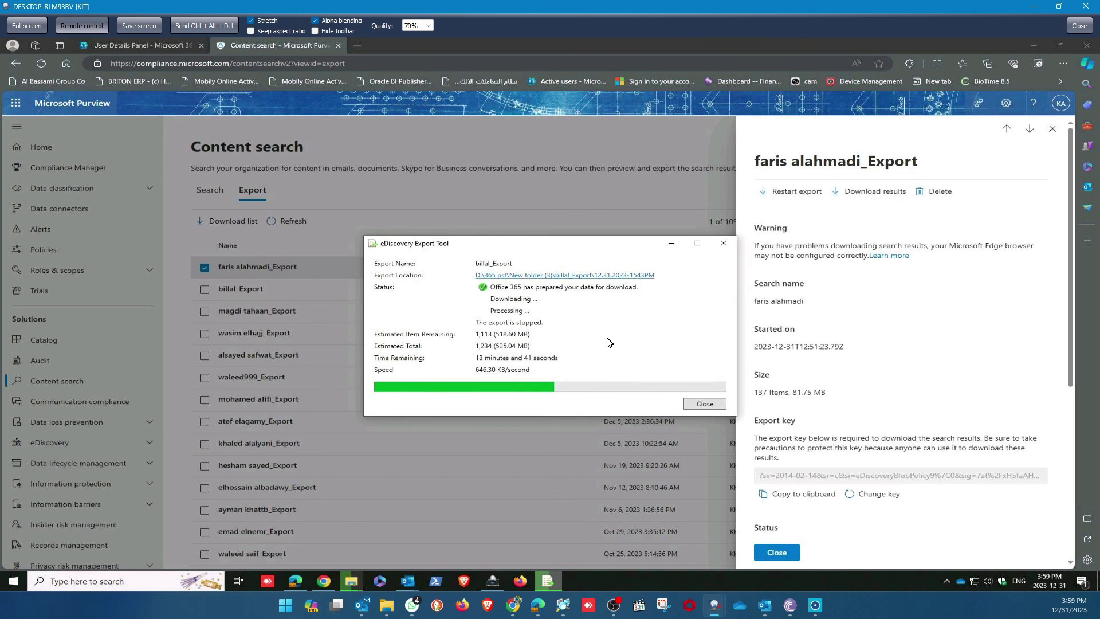
pyautogui.click(705, 404)
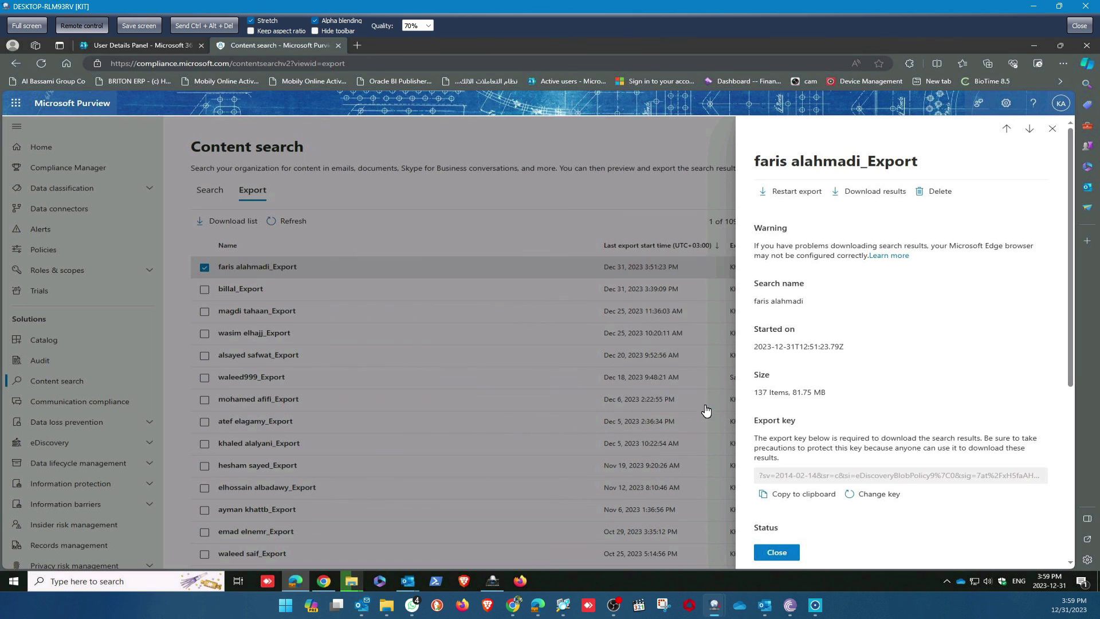
pyautogui.click(1037, 45)
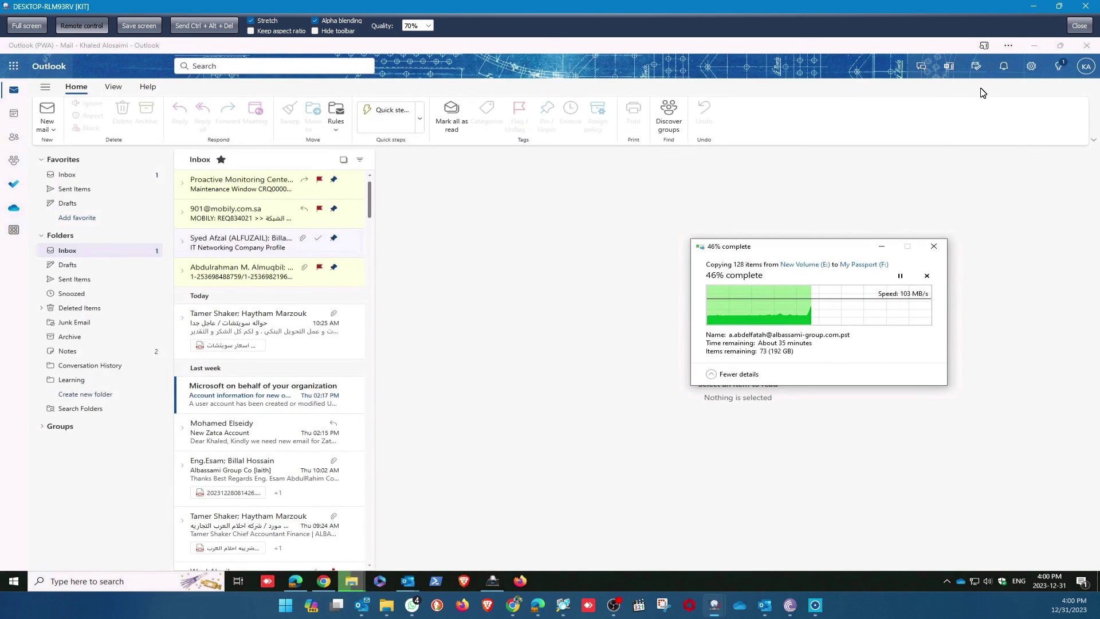
pyautogui.click(1029, 47)
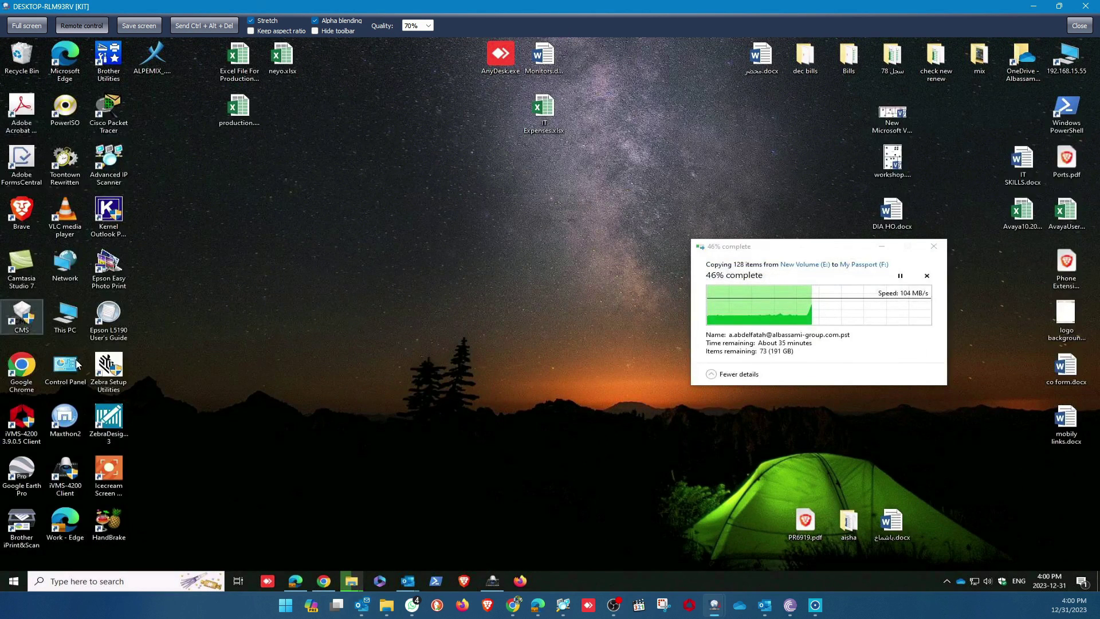
# Browse from This PC through Data (D:), 365 pst, the owner's and export folders to 12.31.2023-1553PM.
pyautogui.doubleClick(79, 329)
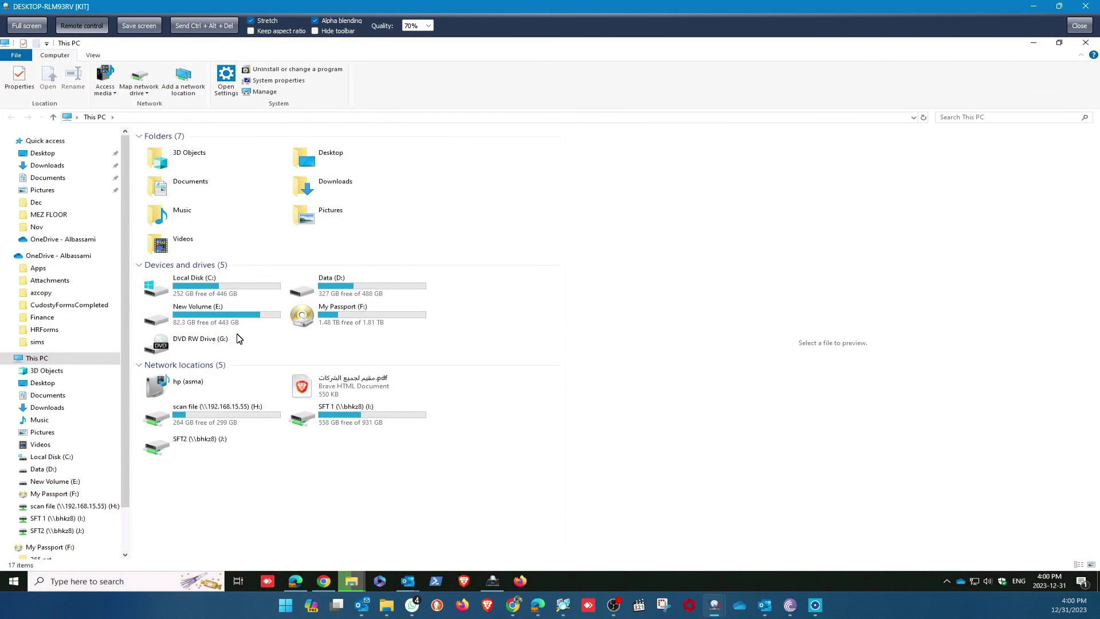
pyautogui.click(352, 285)
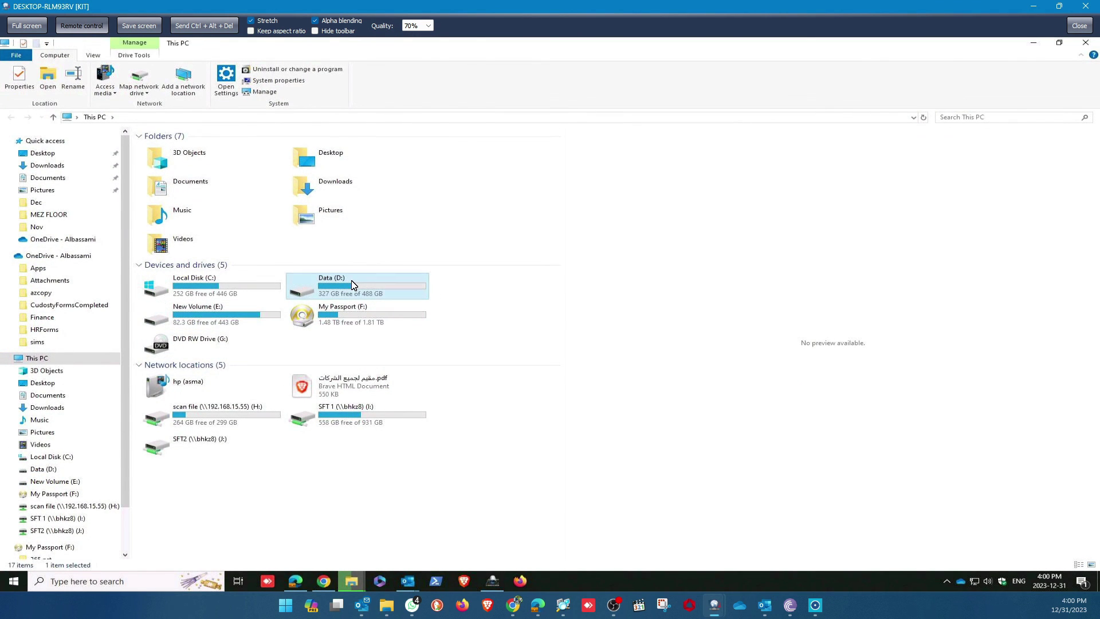
pyautogui.doubleClick(352, 284)
pyautogui.click(171, 151)
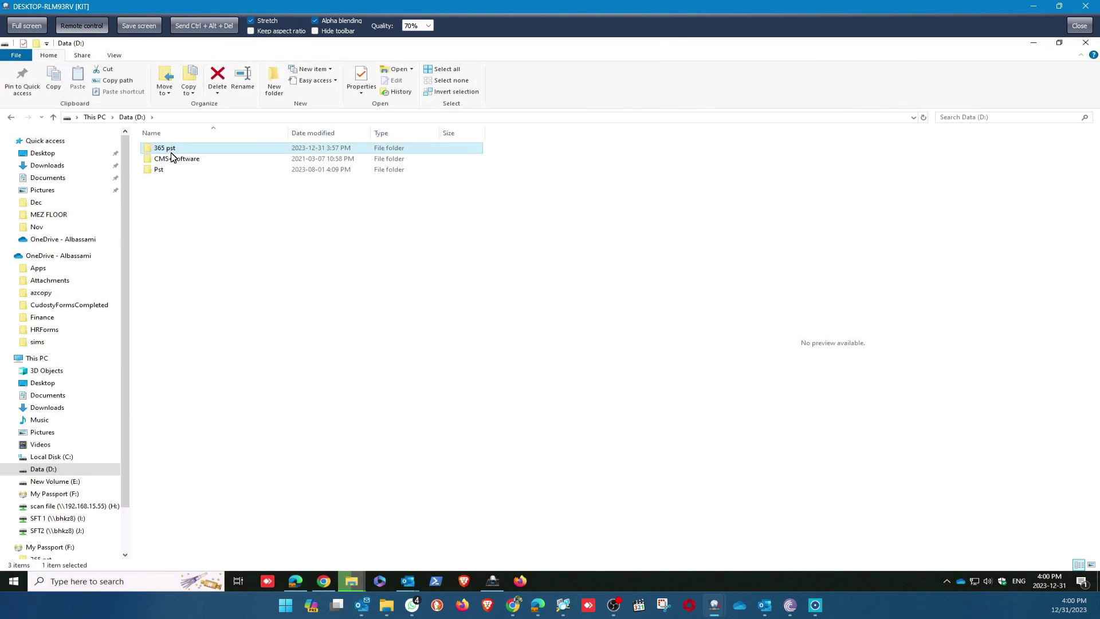
pyautogui.doubleClick(171, 150)
pyautogui.doubleClick(207, 148)
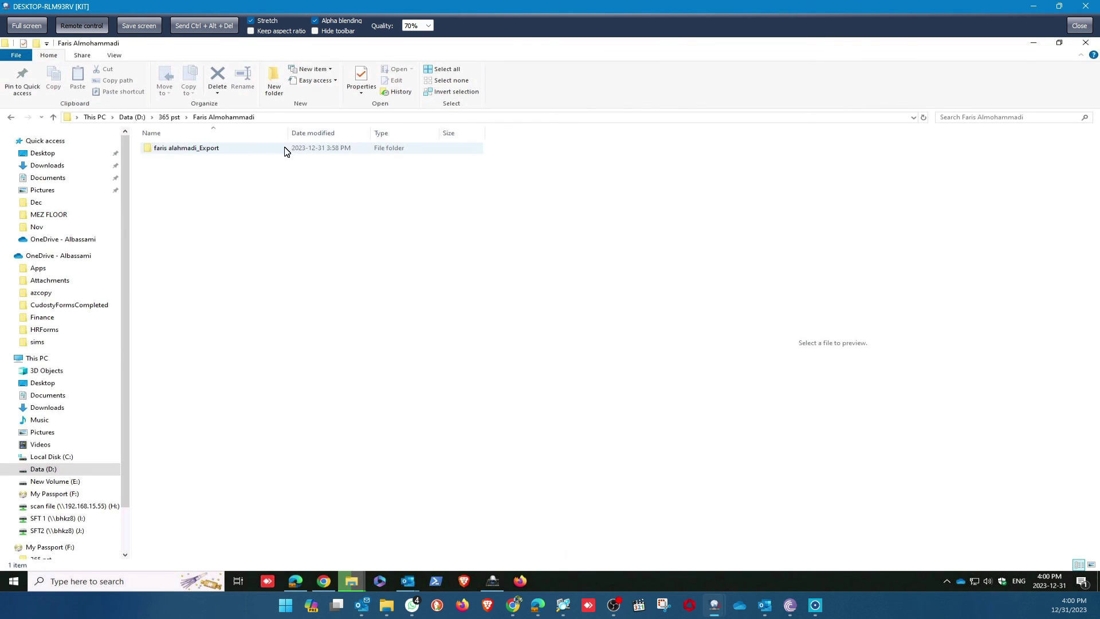
pyautogui.click(277, 153)
pyautogui.doubleClick(228, 150)
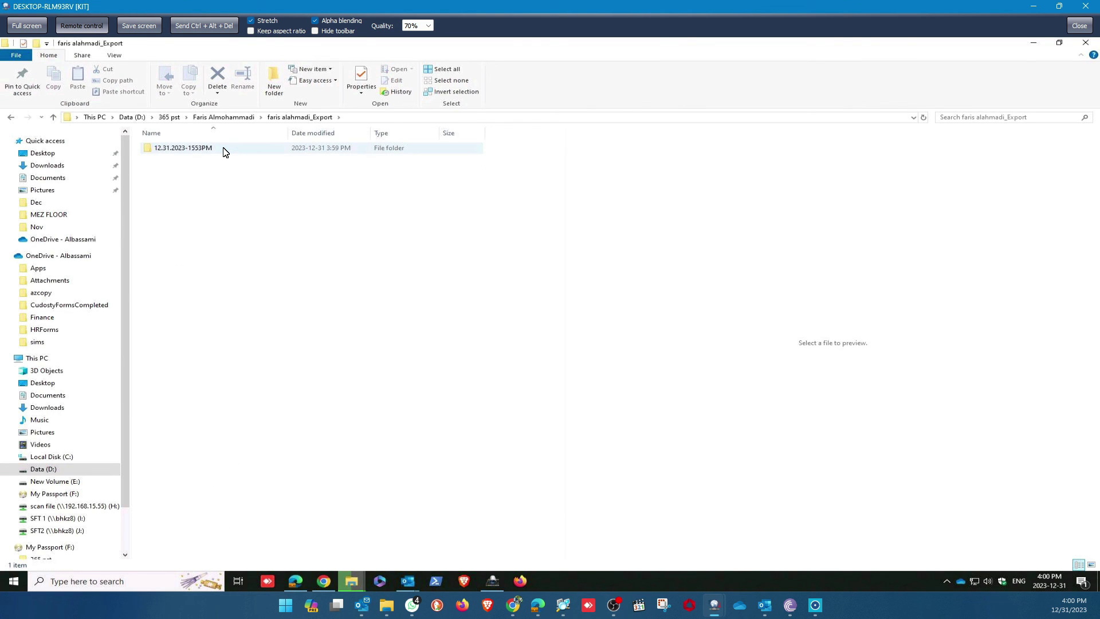
pyautogui.doubleClick(223, 150)
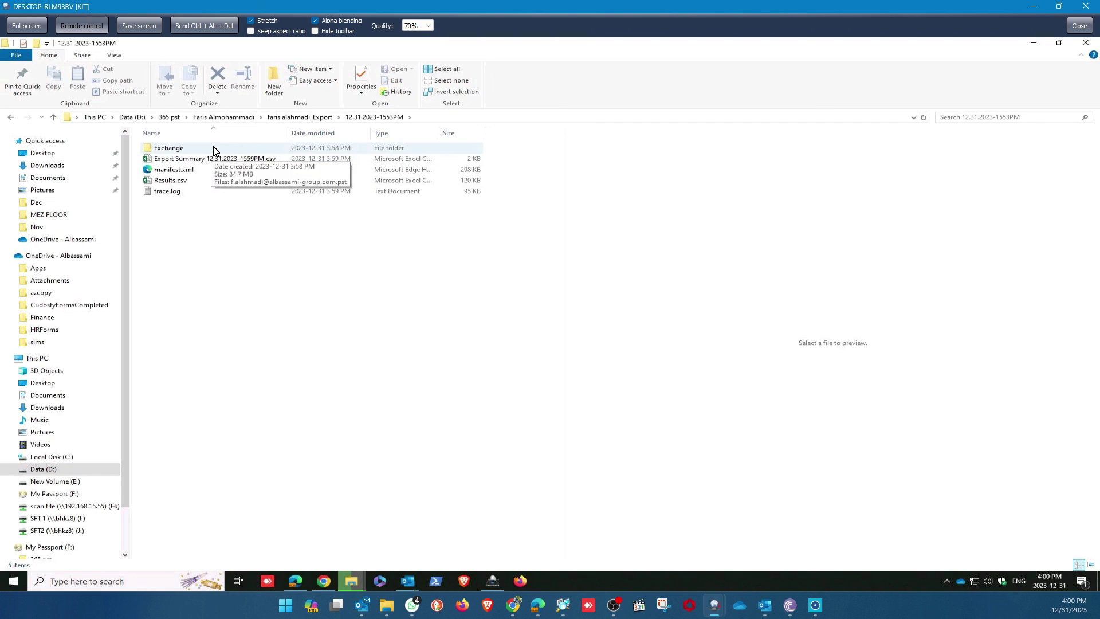